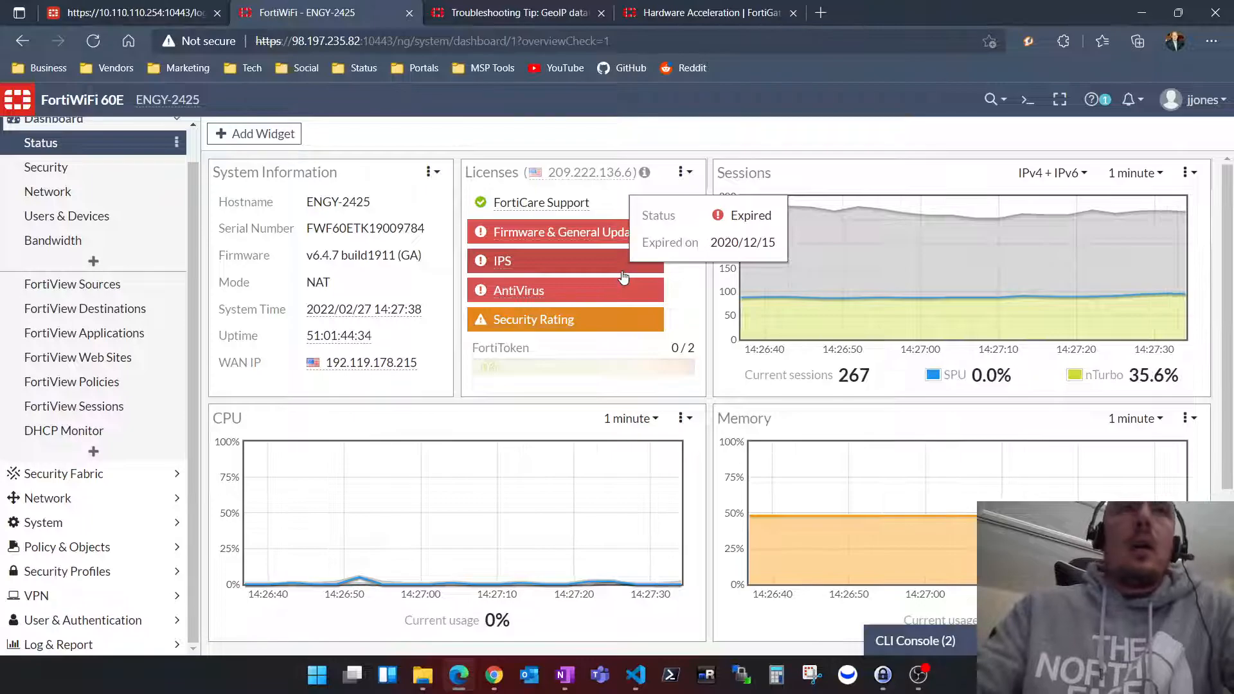
pyautogui.moveTo(603, 243)
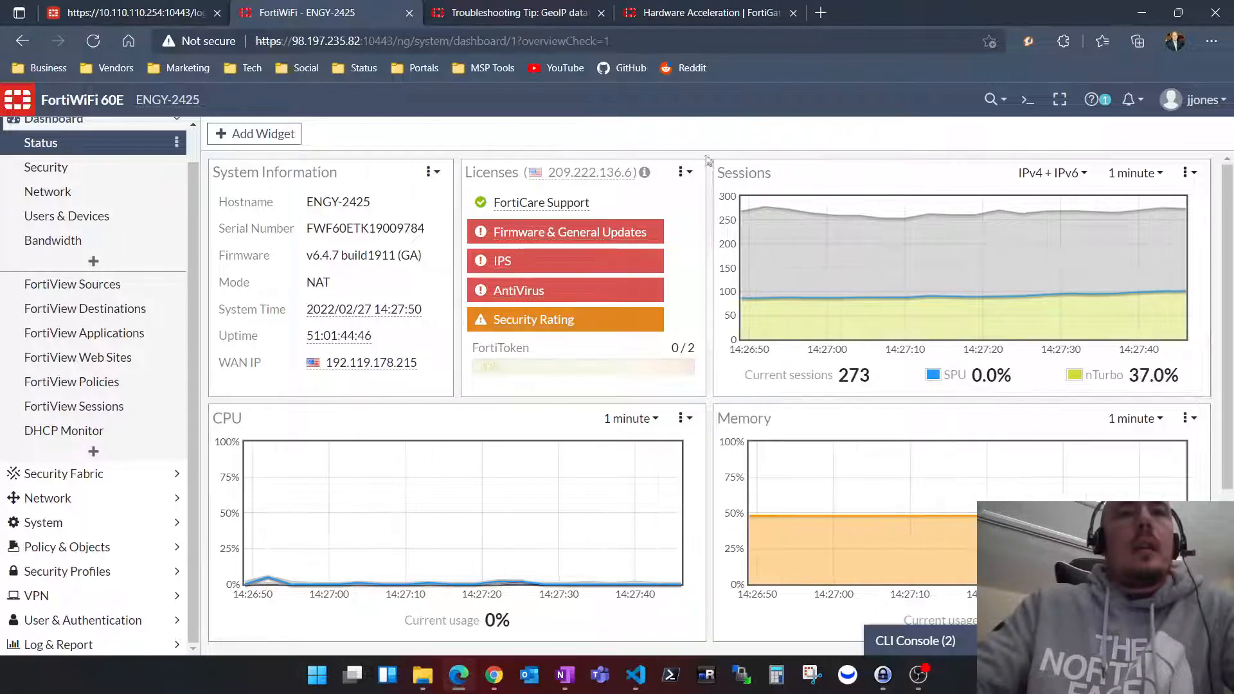
pyautogui.moveTo(513, 249)
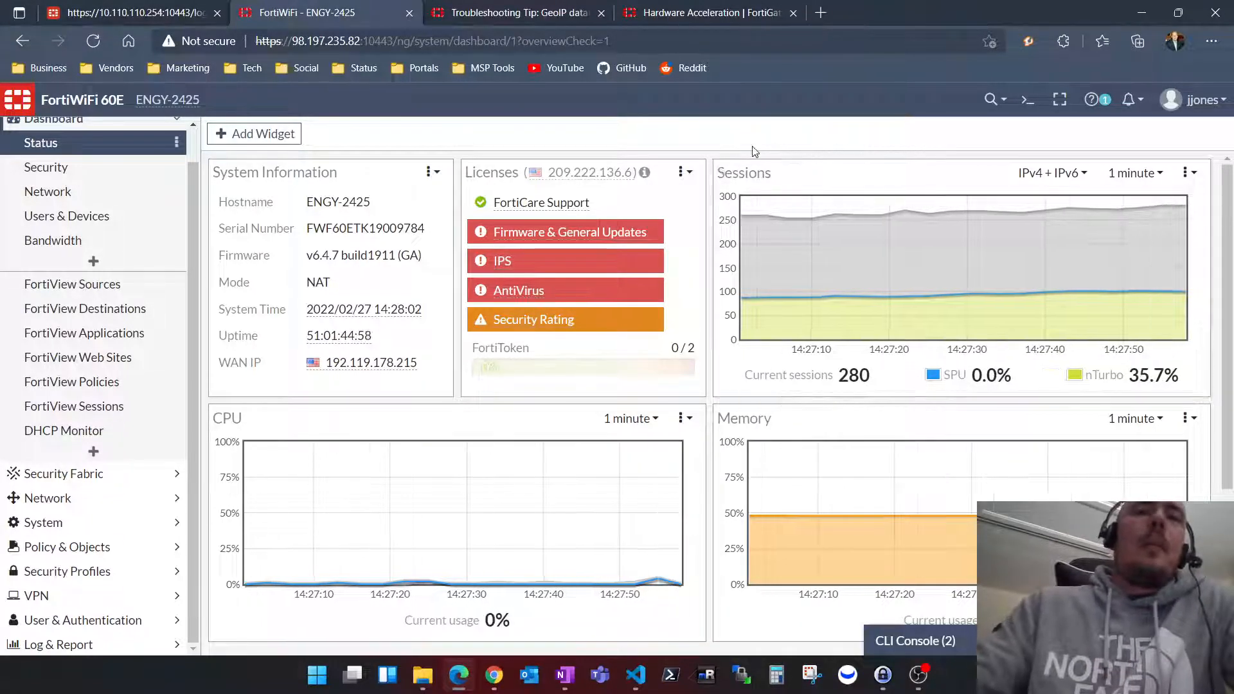
pyautogui.scroll(-1, 711, 165)
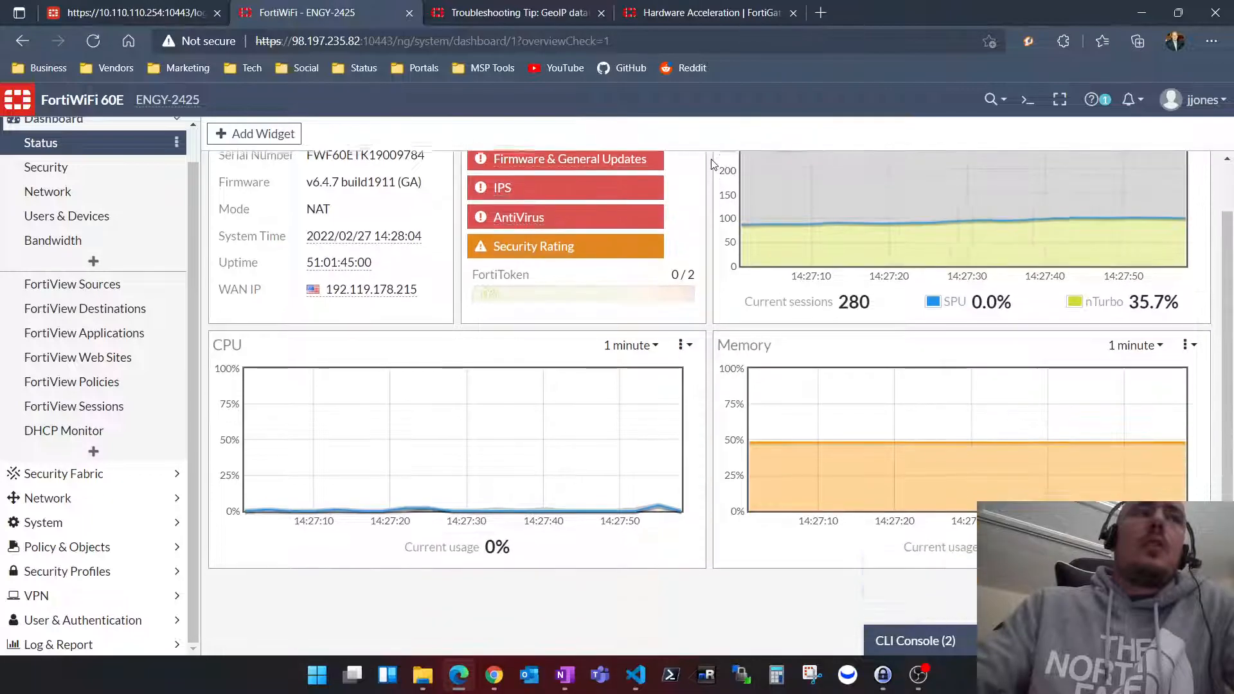
pyautogui.scroll(1, 710, 162)
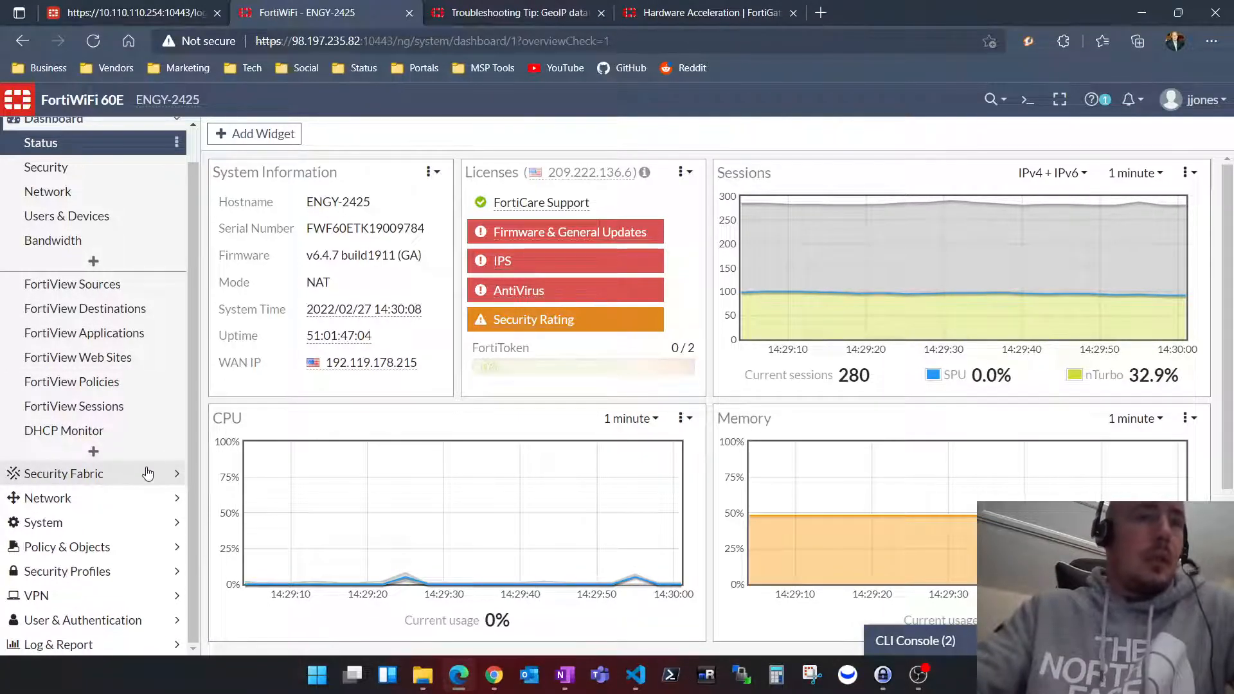
pyautogui.moveTo(192, 377); pyautogui.dragTo(194, 402)
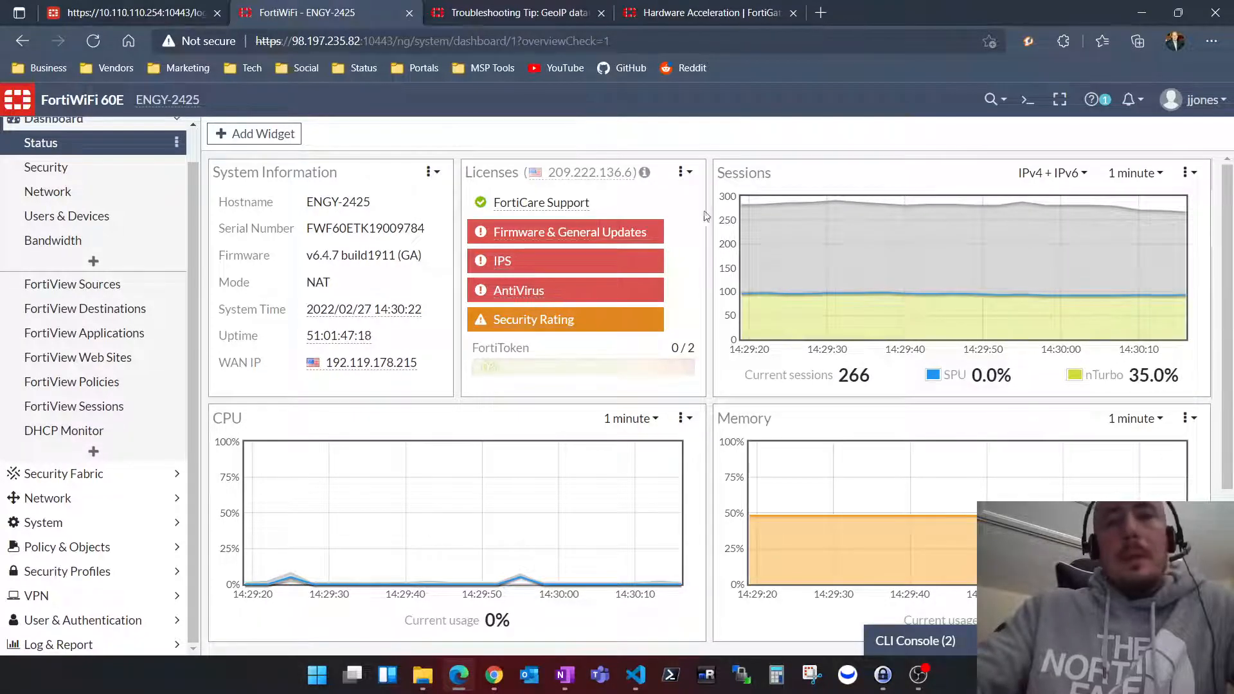
pyautogui.scroll(1, 180, 222)
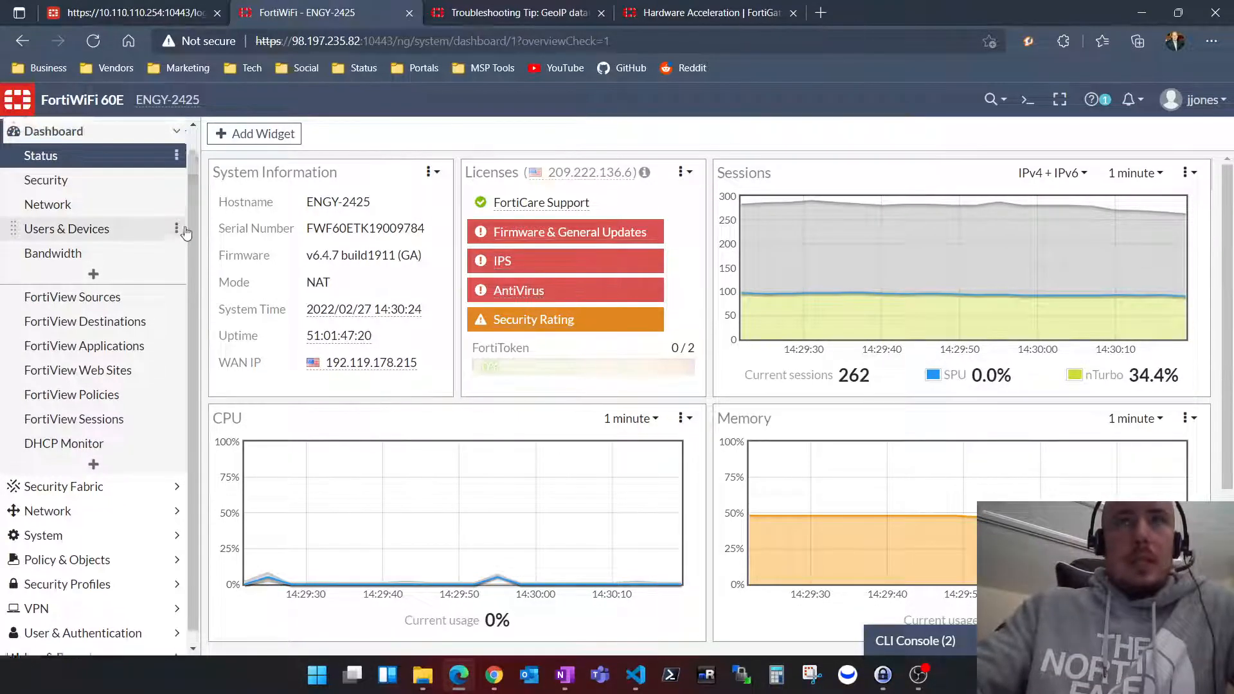
pyautogui.click(1195, 100)
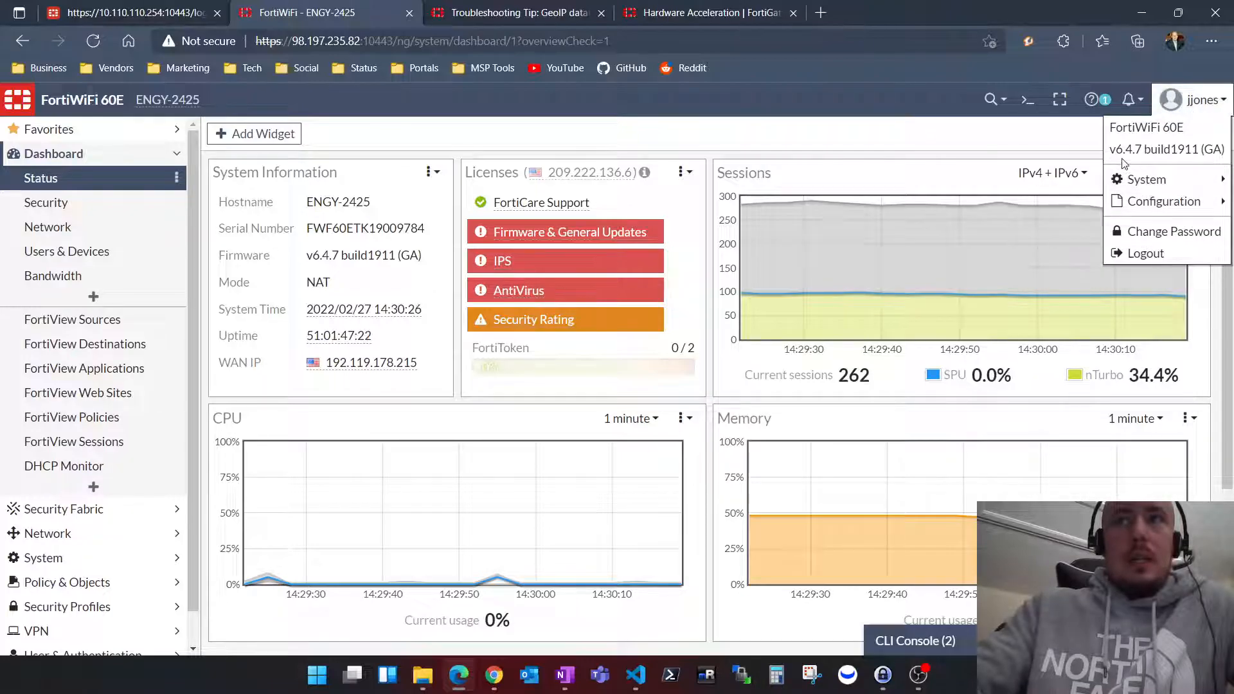
pyautogui.click(1012, 149)
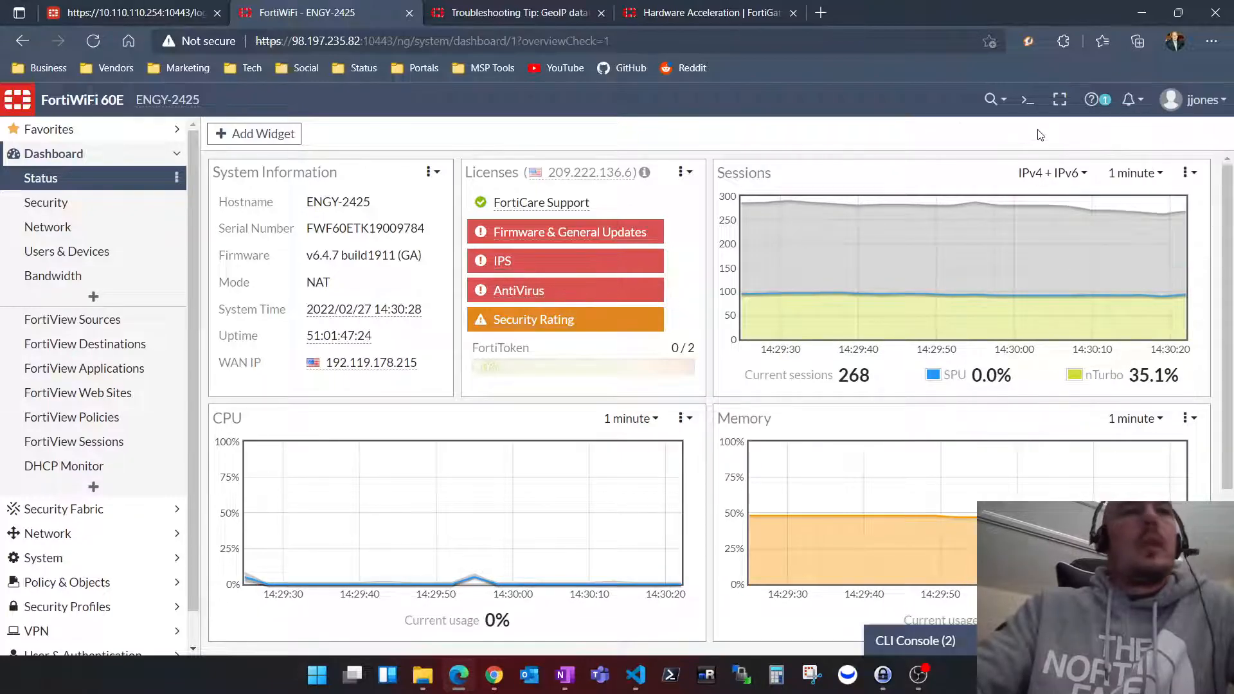
# - Open the list of firewall policies
pyautogui.scroll(-1, 96, 547)
pyautogui.click(67, 547)
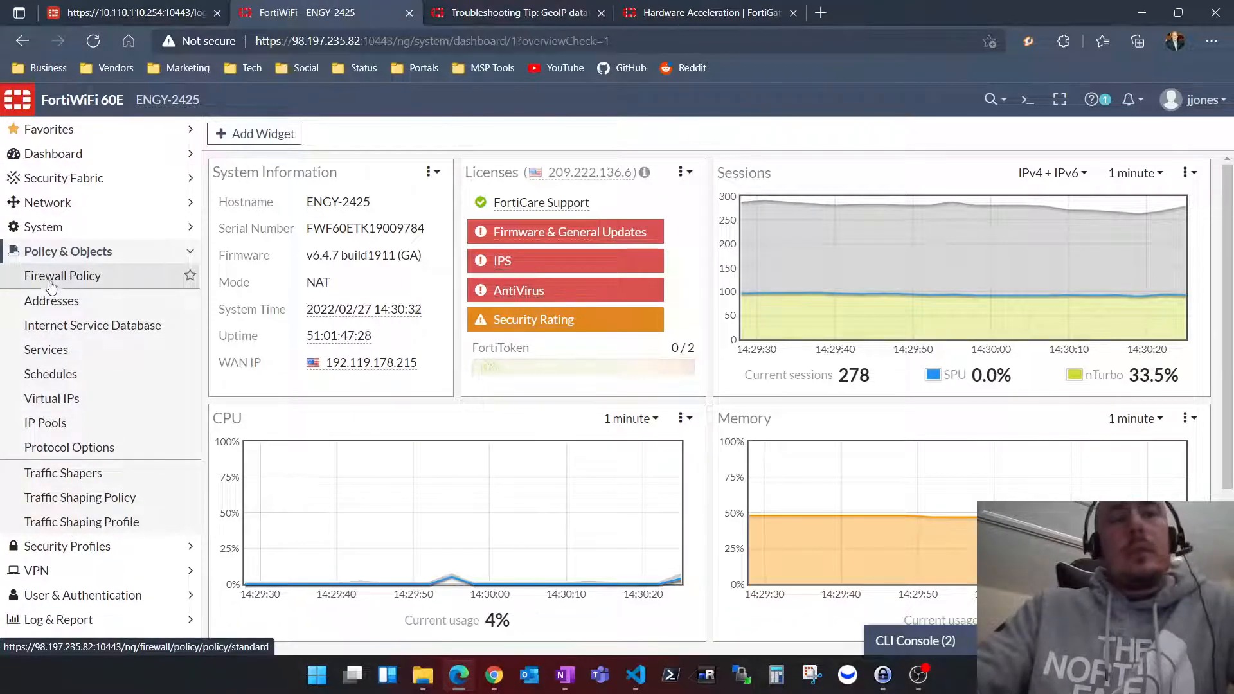
pyautogui.click(64, 281)
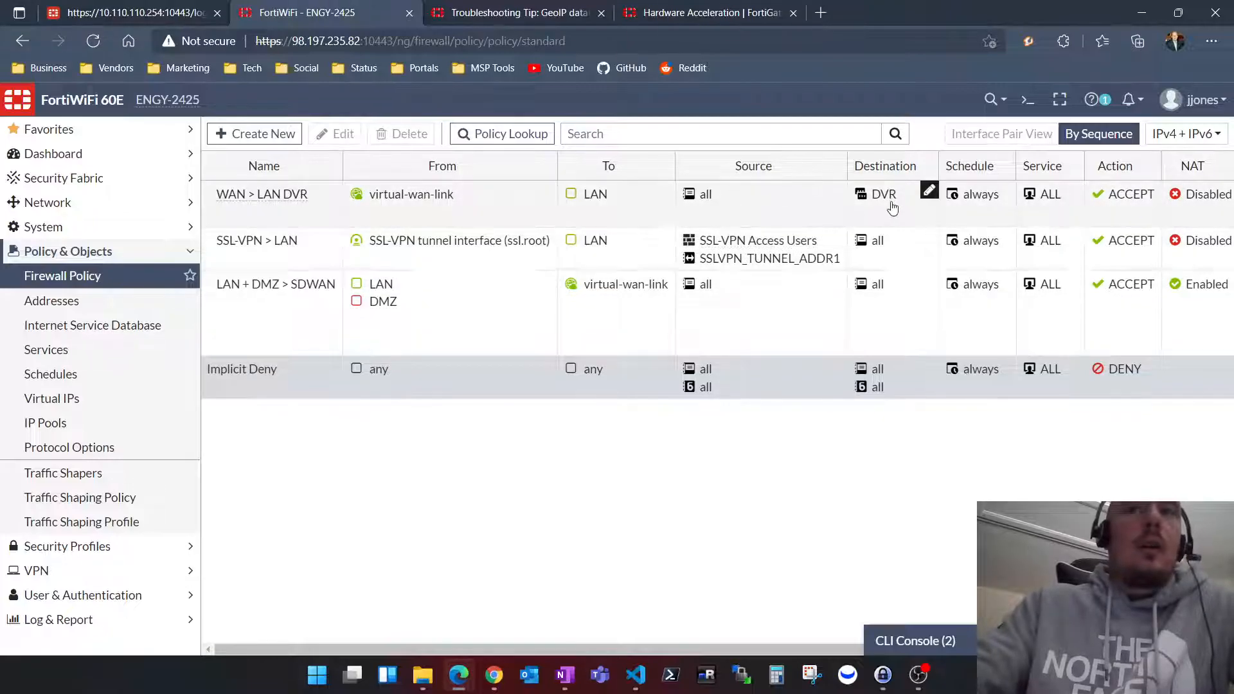
# - Review the existing firewall policies, comparing their interfaces, sources, destinations, actions, NAT settings and security profiles
pyautogui.click(893, 207)
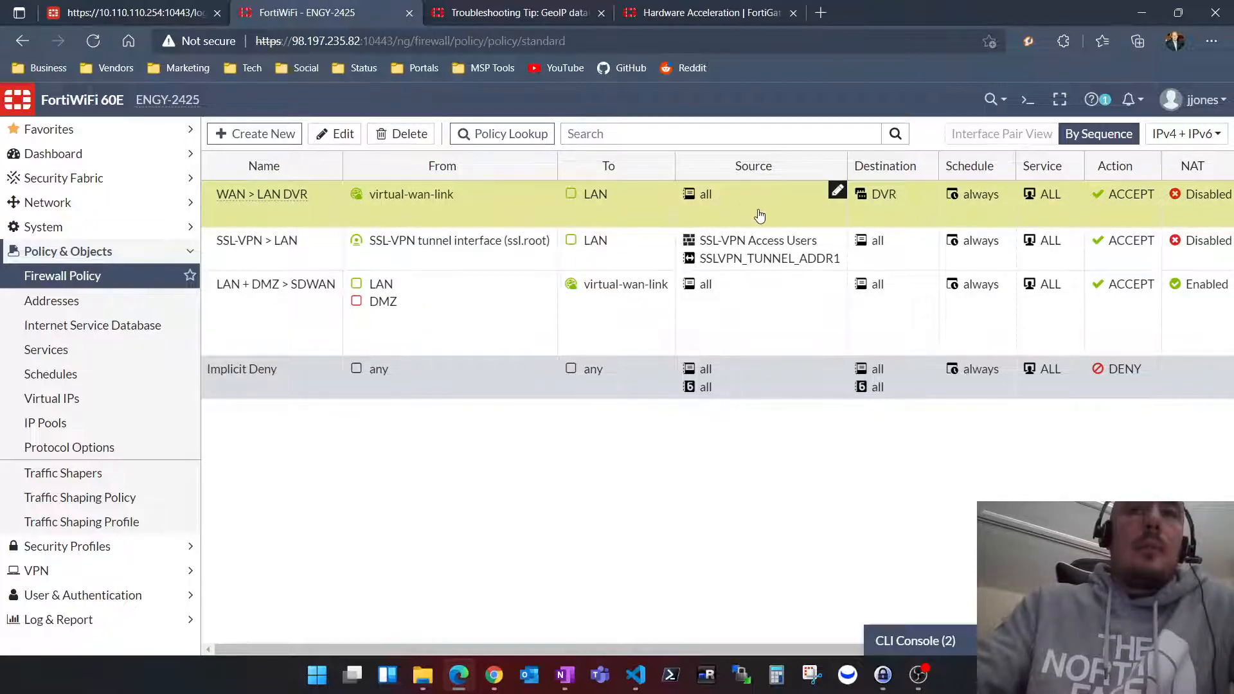
pyautogui.moveTo(798, 652); pyautogui.dragTo(1029, 653)
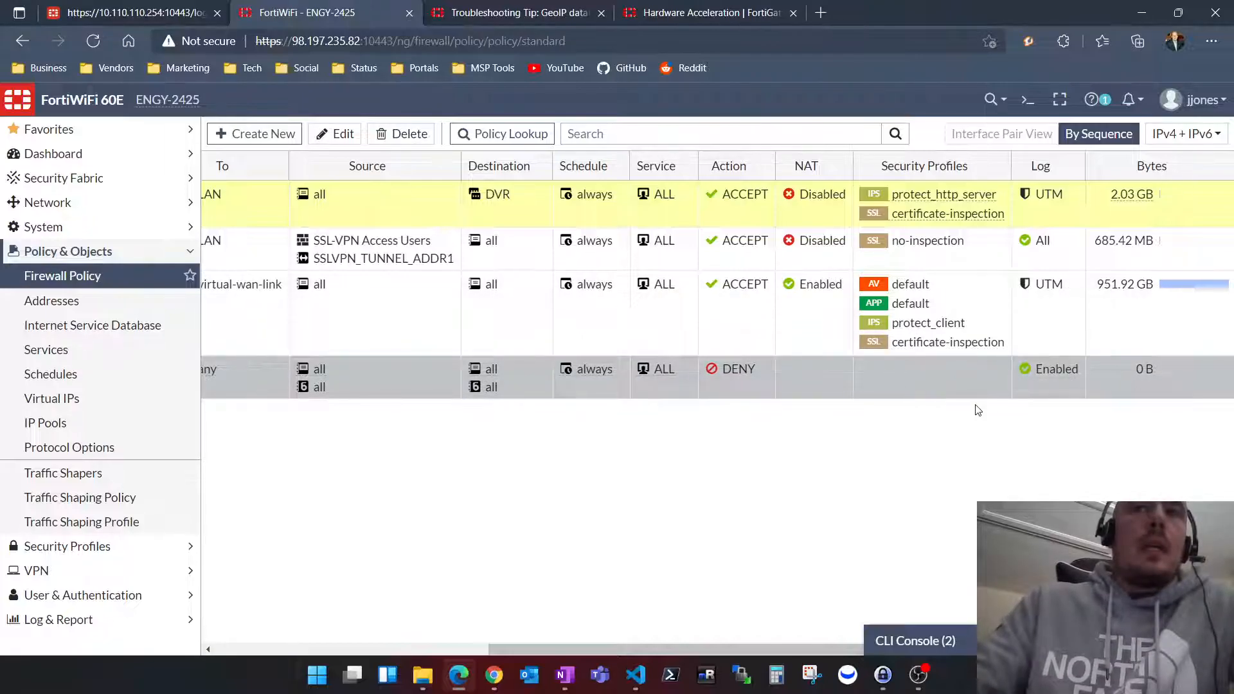
pyautogui.moveTo(941, 201)
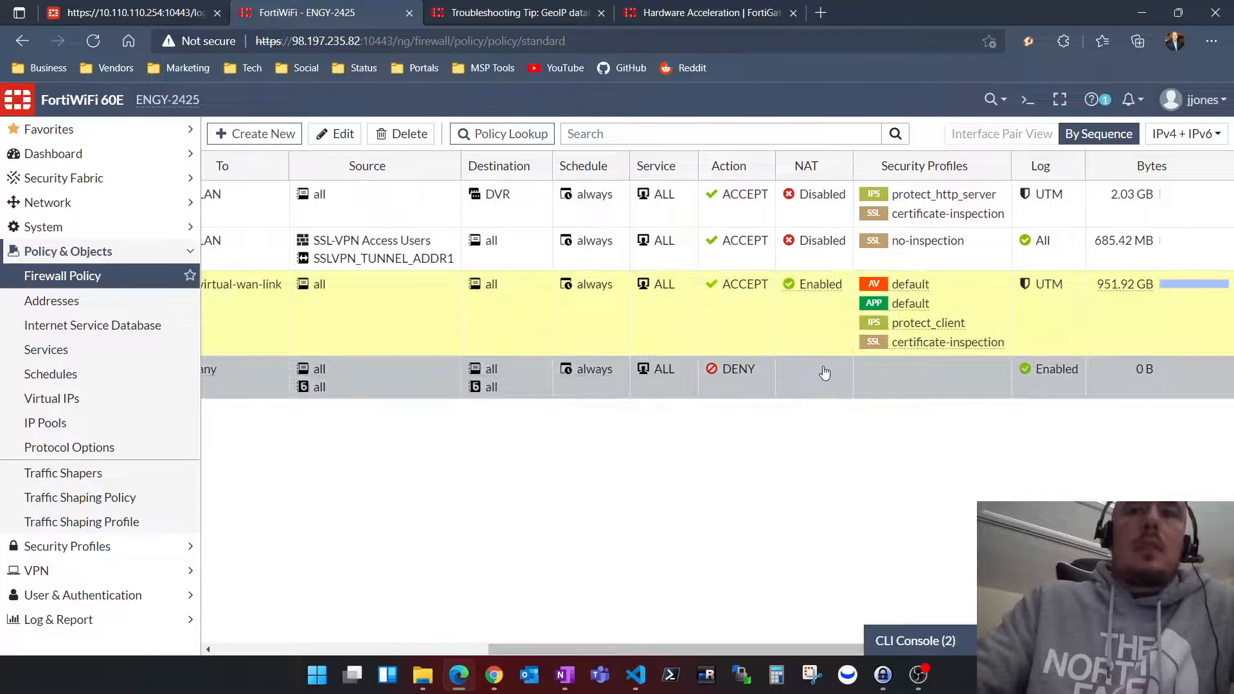
pyautogui.moveTo(660, 646); pyautogui.dragTo(298, 620)
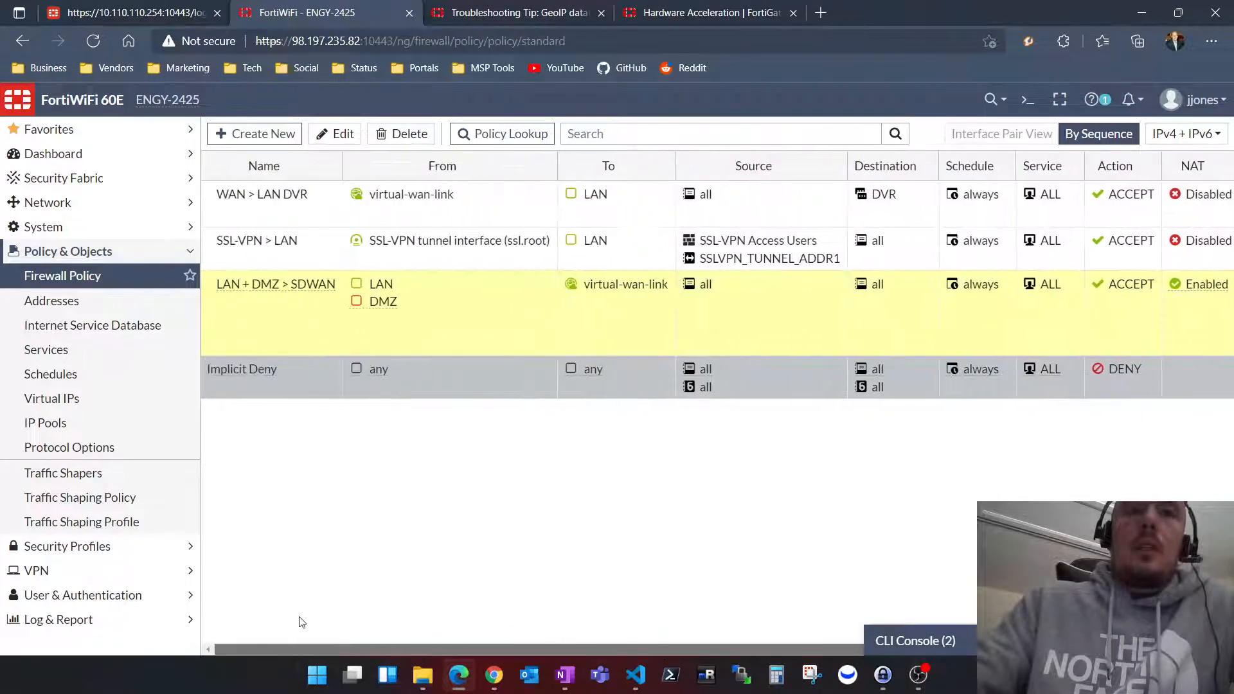
pyautogui.moveTo(385, 630); pyautogui.dragTo(707, 645)
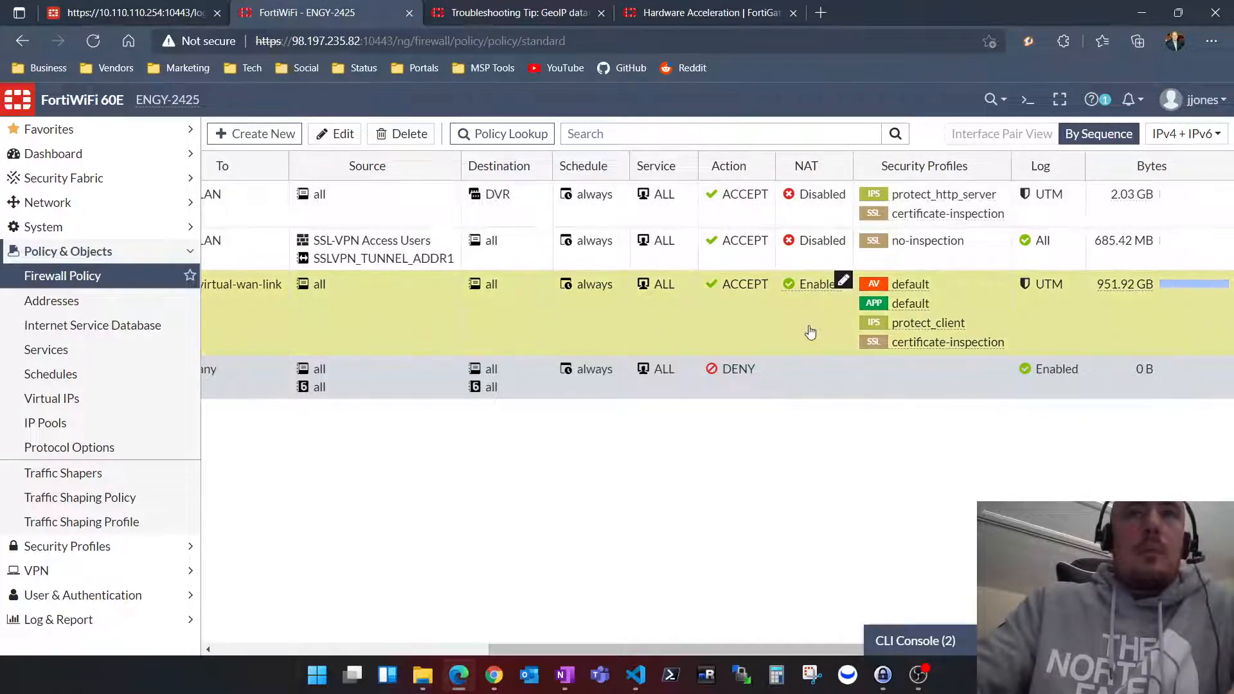
pyautogui.moveTo(774, 650); pyautogui.dragTo(500, 652)
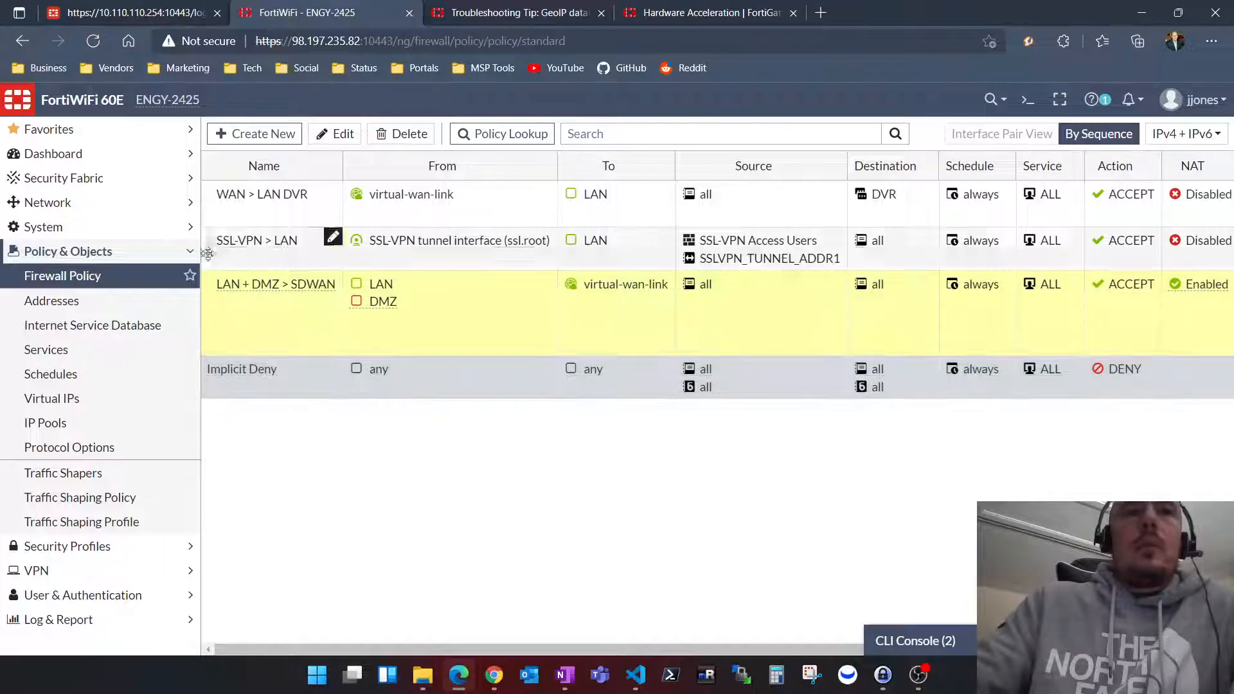
# - Start a new firewall policy and name it GEO BLOCK
pyautogui.click(262, 136)
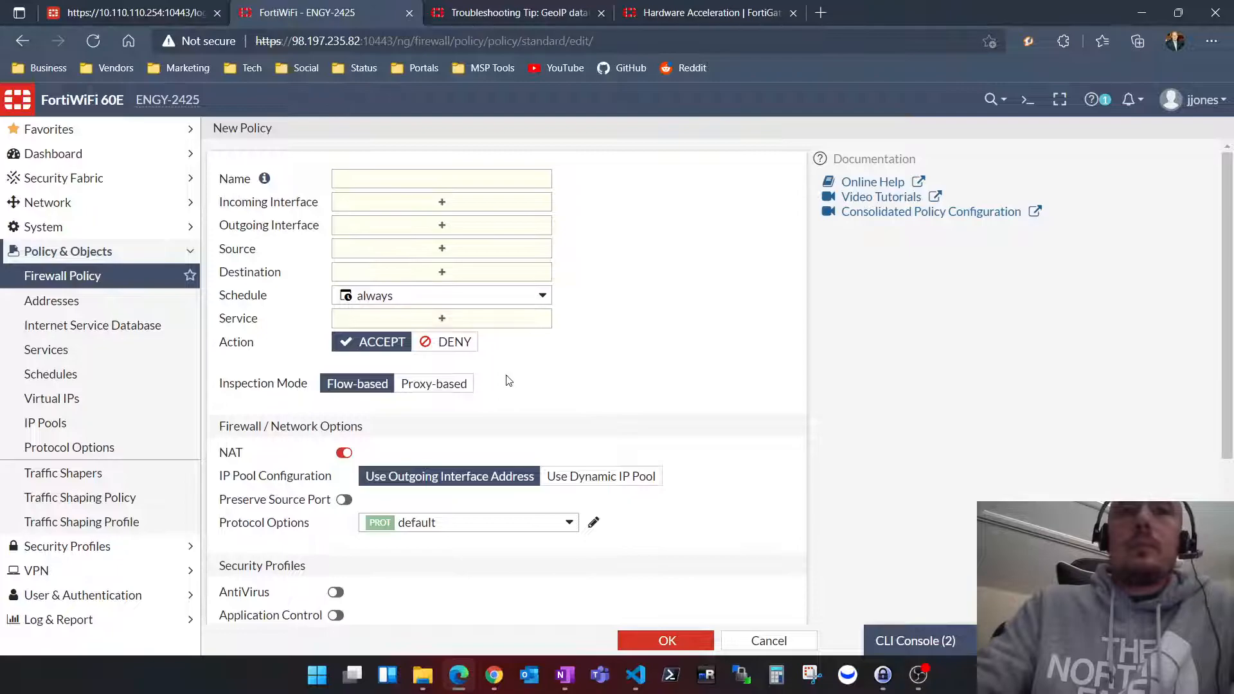
pyautogui.click(418, 178)
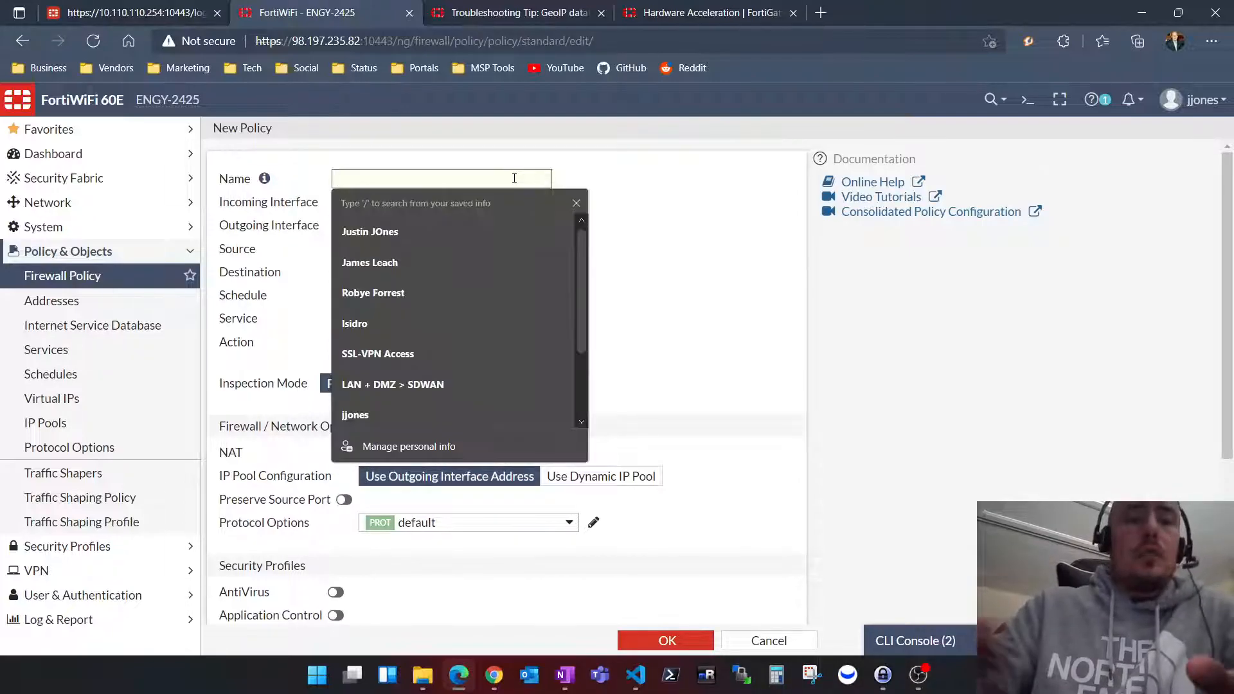
pyautogui.write('GEO BLOCK')
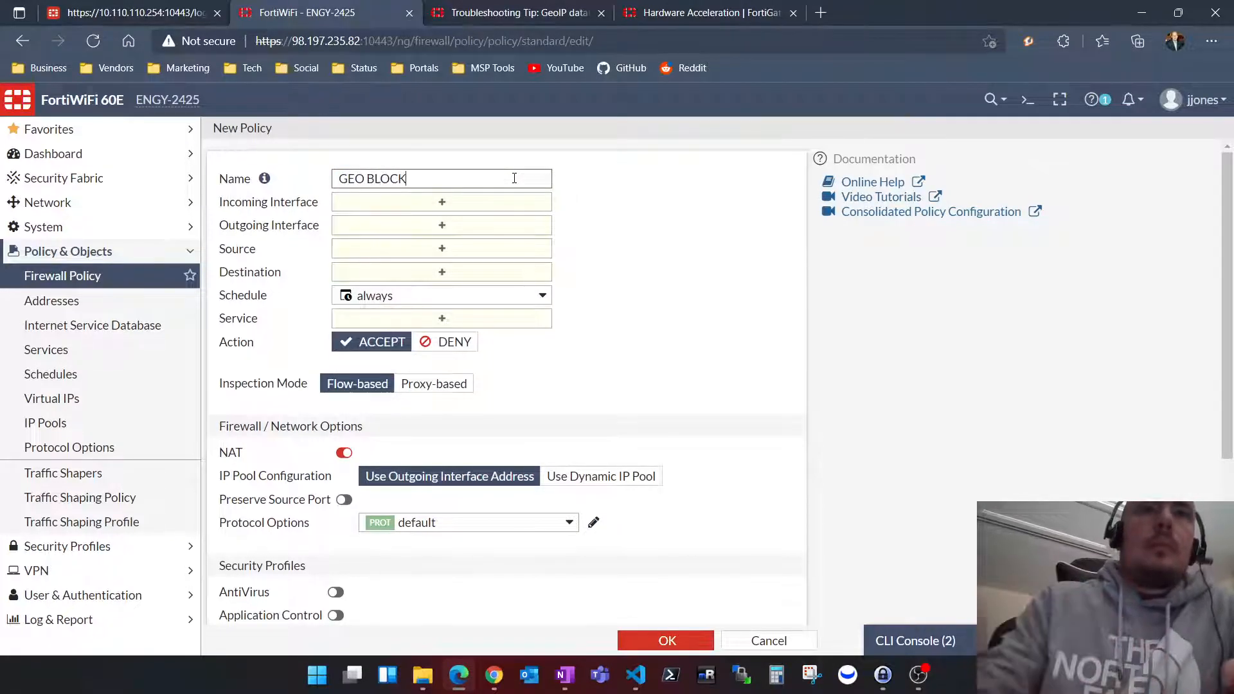
pyautogui.press('Tab')
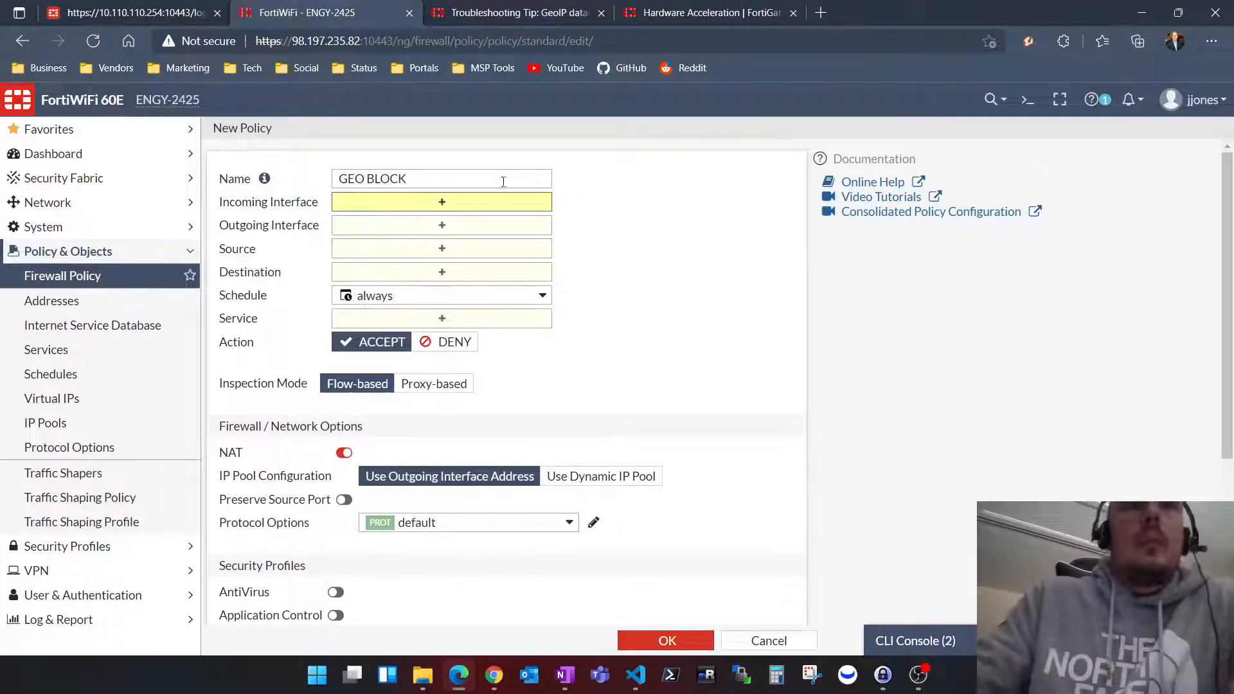
# - Set the new policy's incoming interface to virtual-wan-link and its outgoing interface to LAN
pyautogui.click(443, 203)
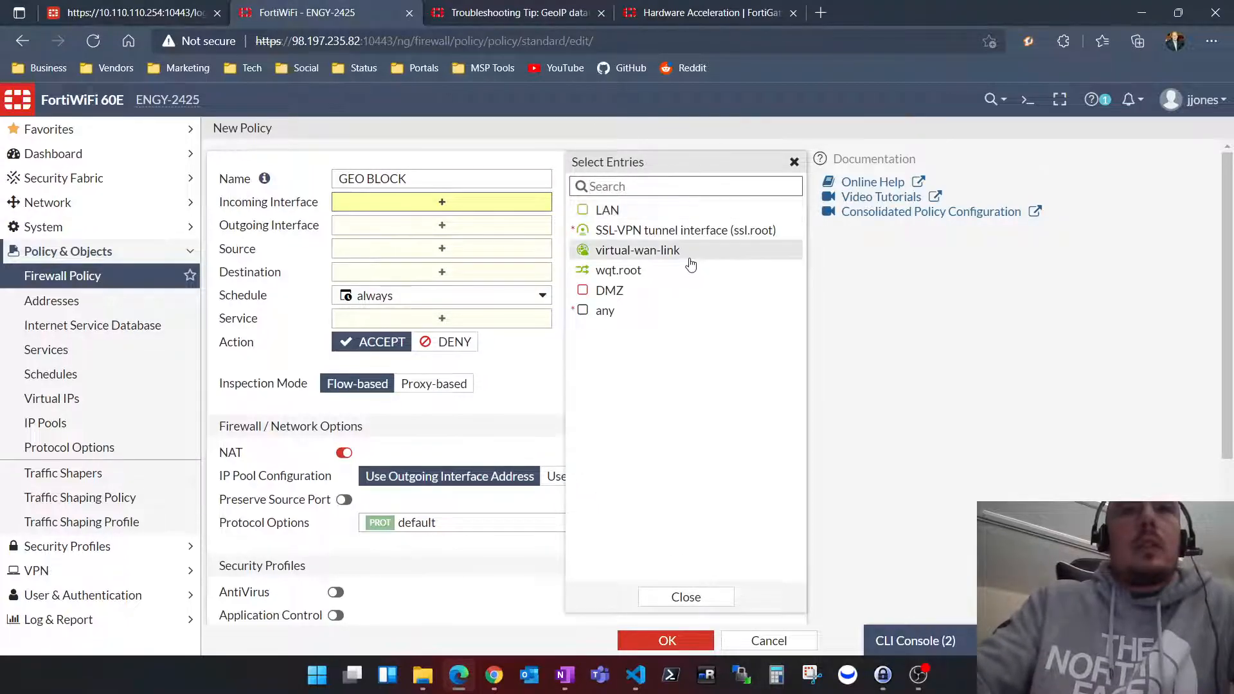
pyautogui.moveTo(717, 257)
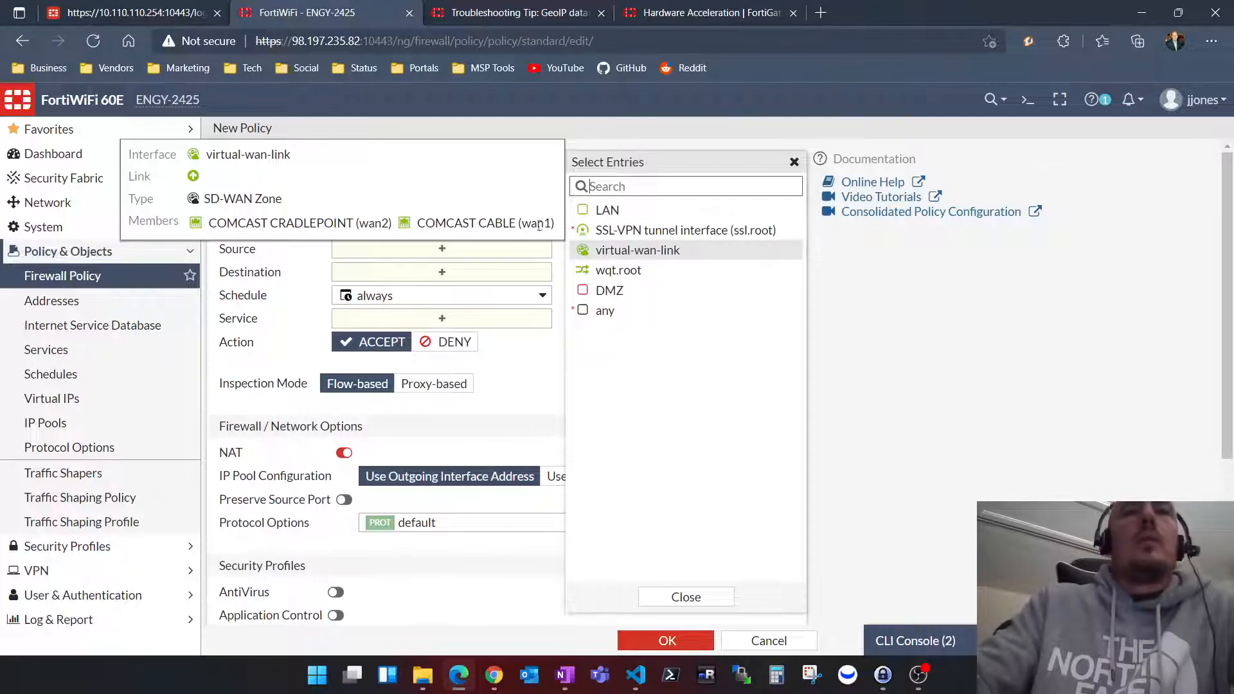
pyautogui.click(676, 253)
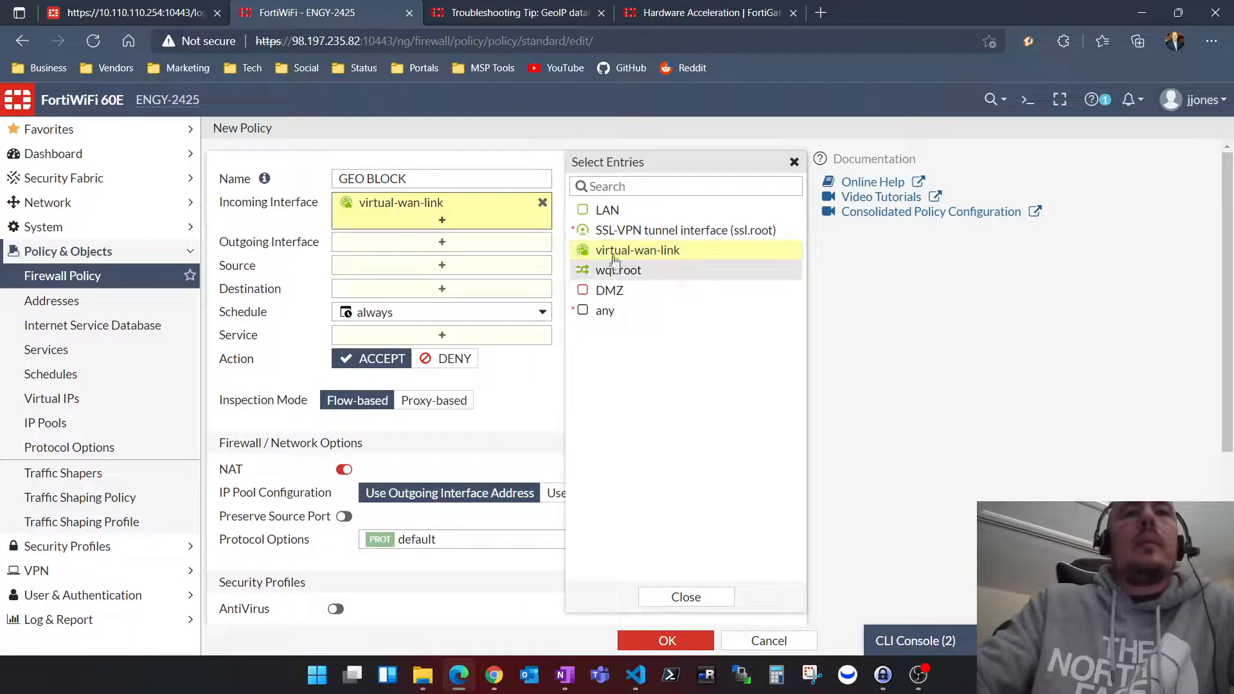
pyautogui.click(564, 225)
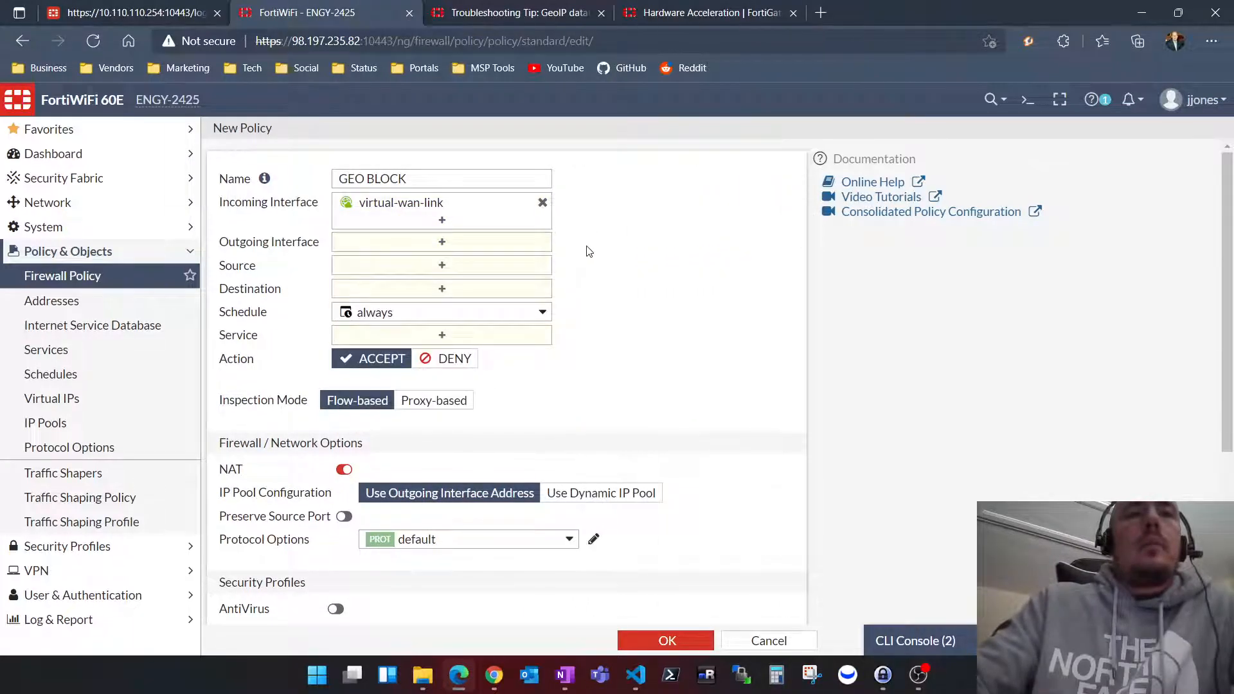
pyautogui.click(443, 242)
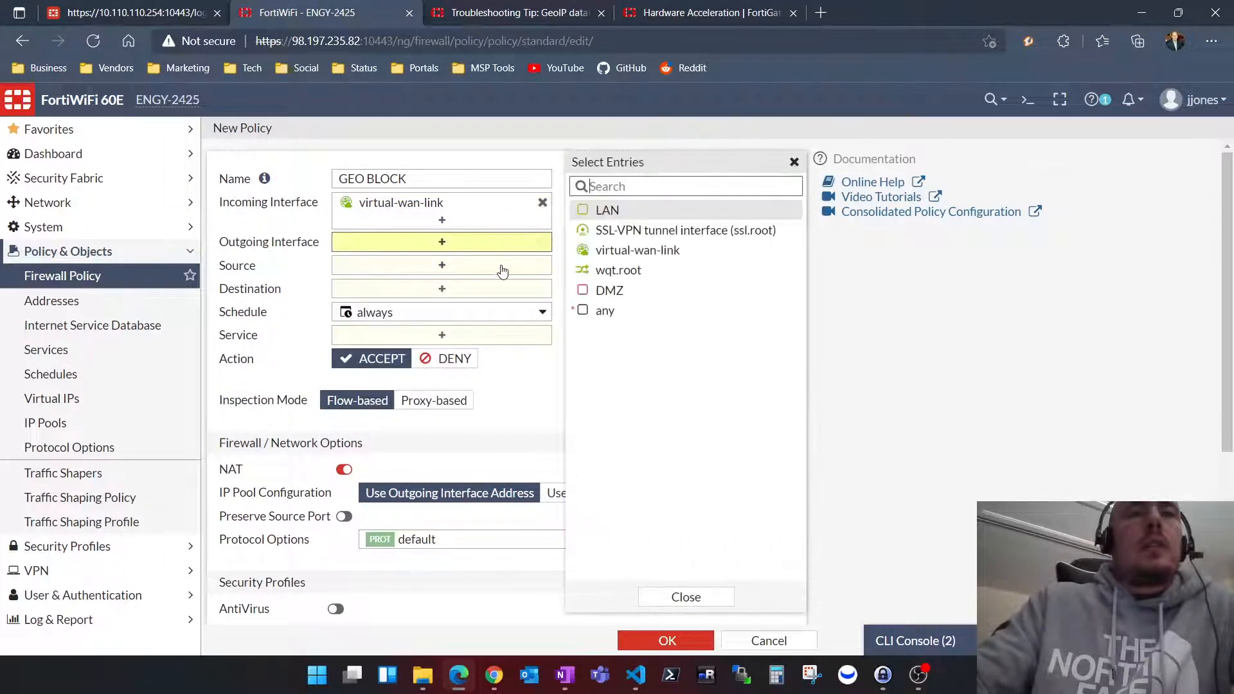
pyautogui.moveTo(676, 219)
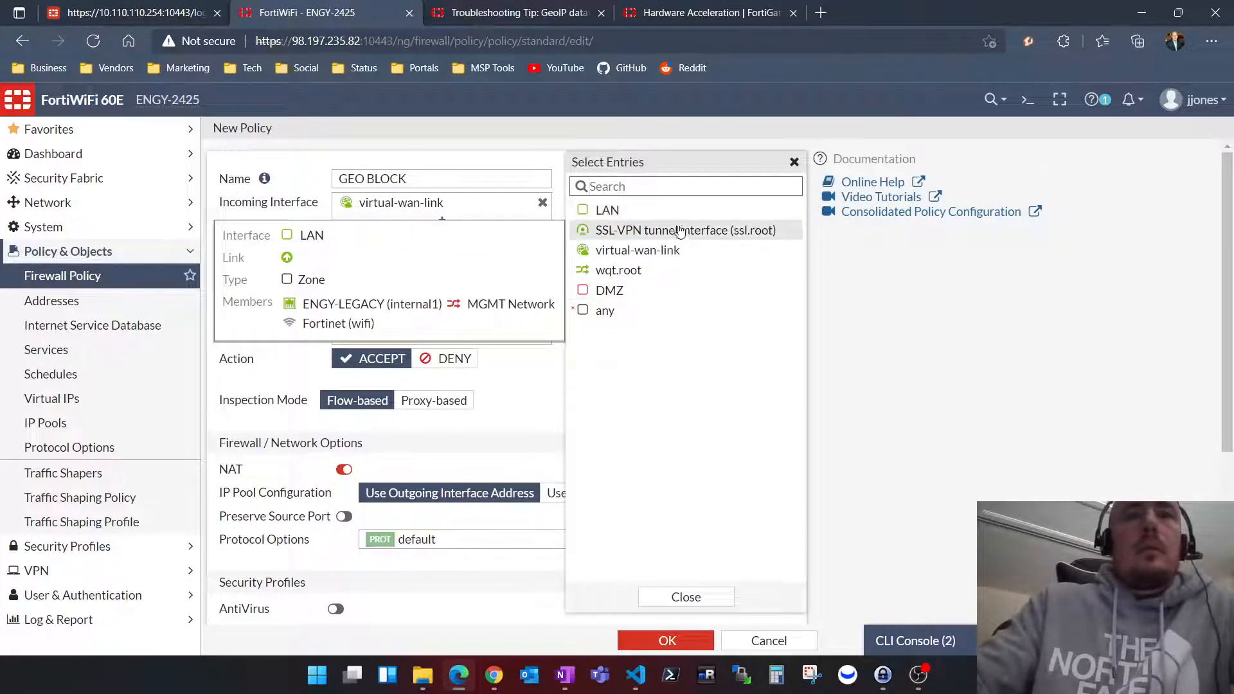
pyautogui.click(678, 215)
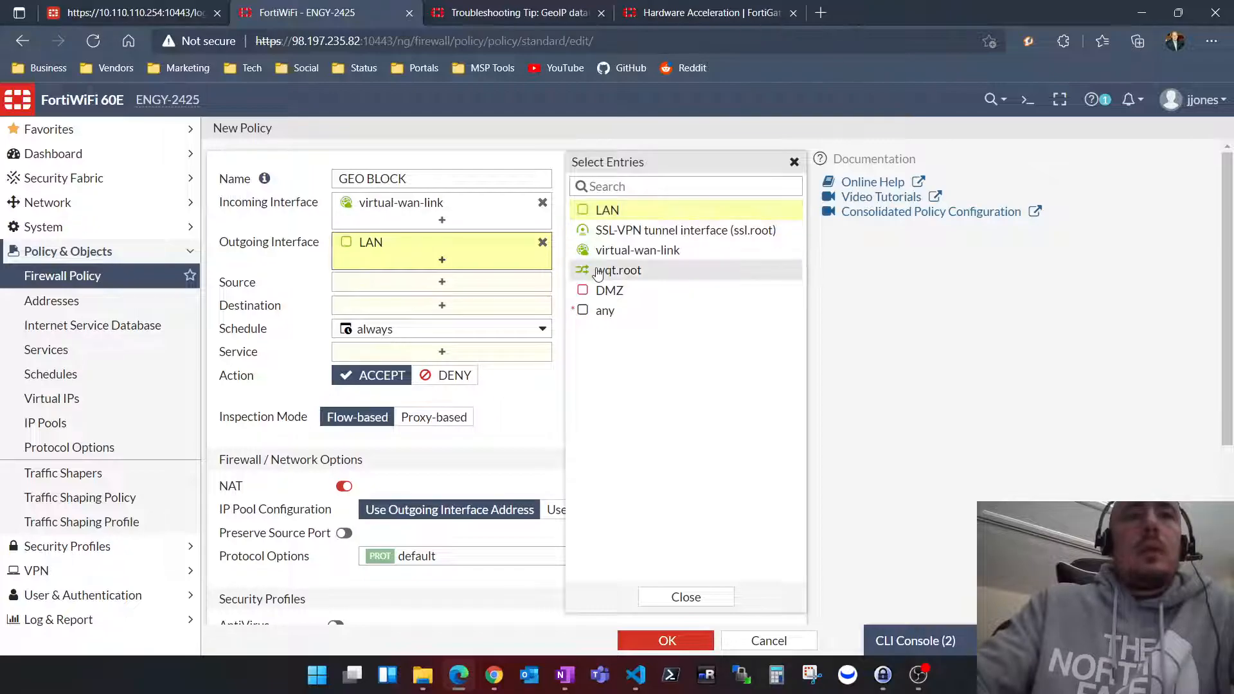
pyautogui.click(559, 276)
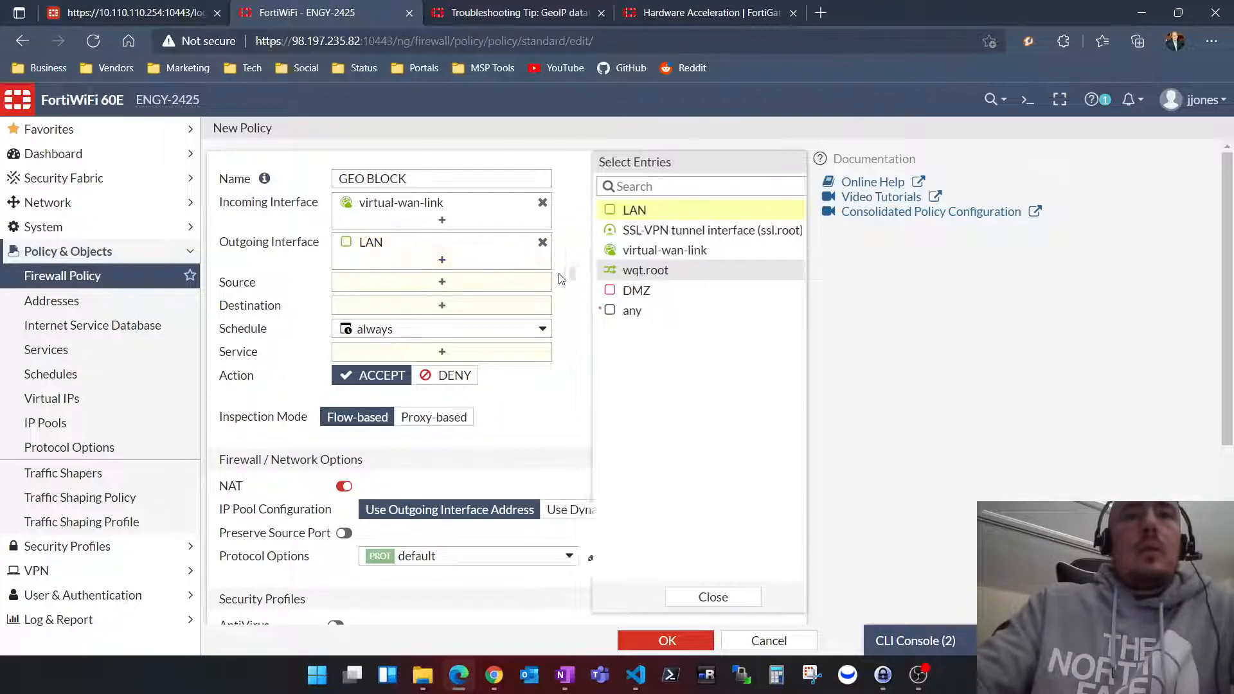
# - Set the GEO BLOCK policy's source to the CountriesBlock address group
pyautogui.click(443, 283)
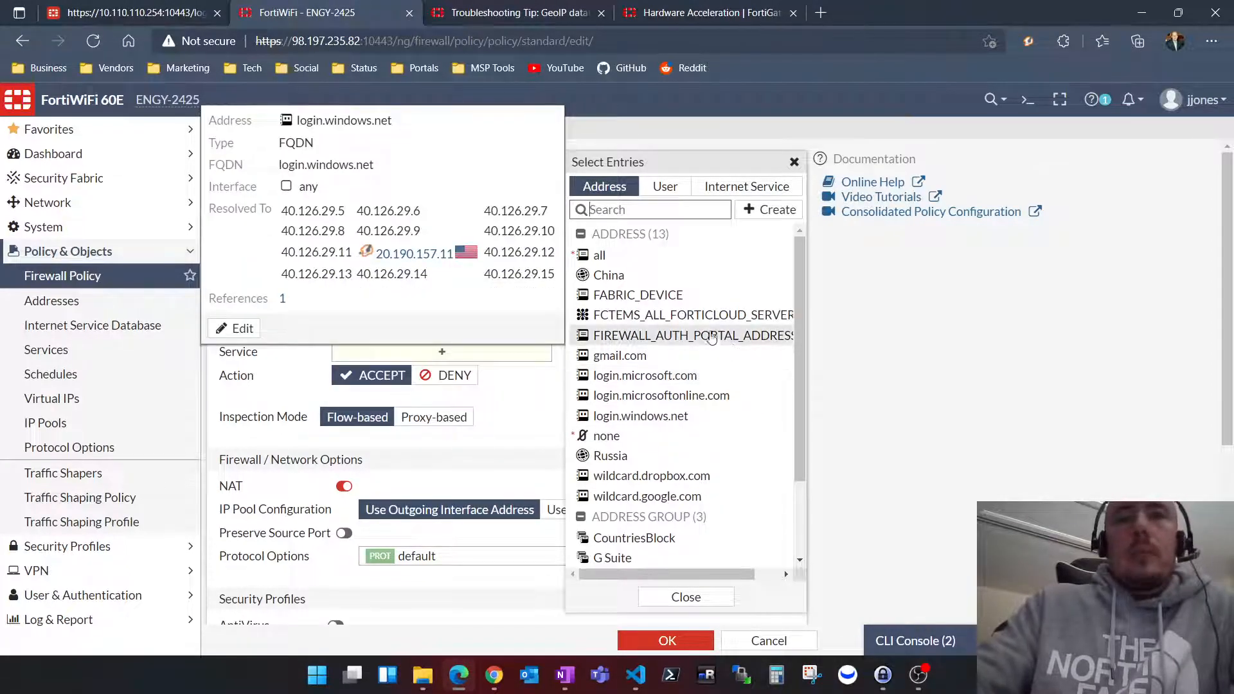
pyautogui.scroll(-5, 707, 360)
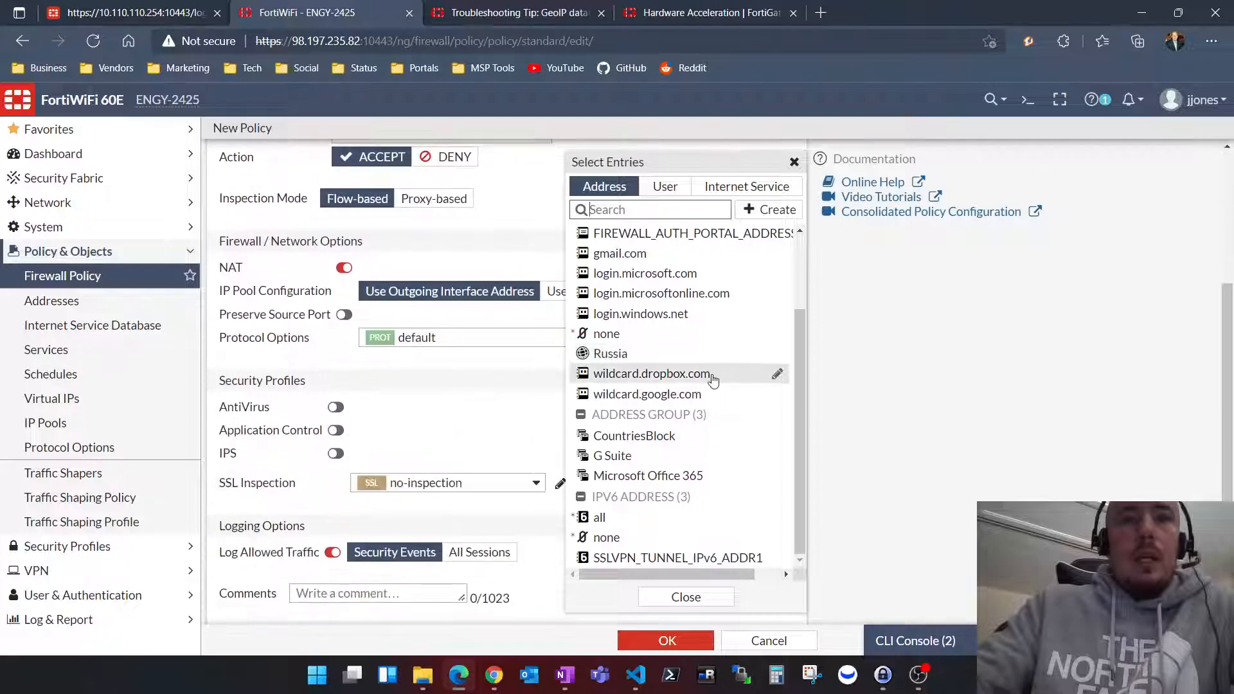
pyautogui.moveTo(633, 443)
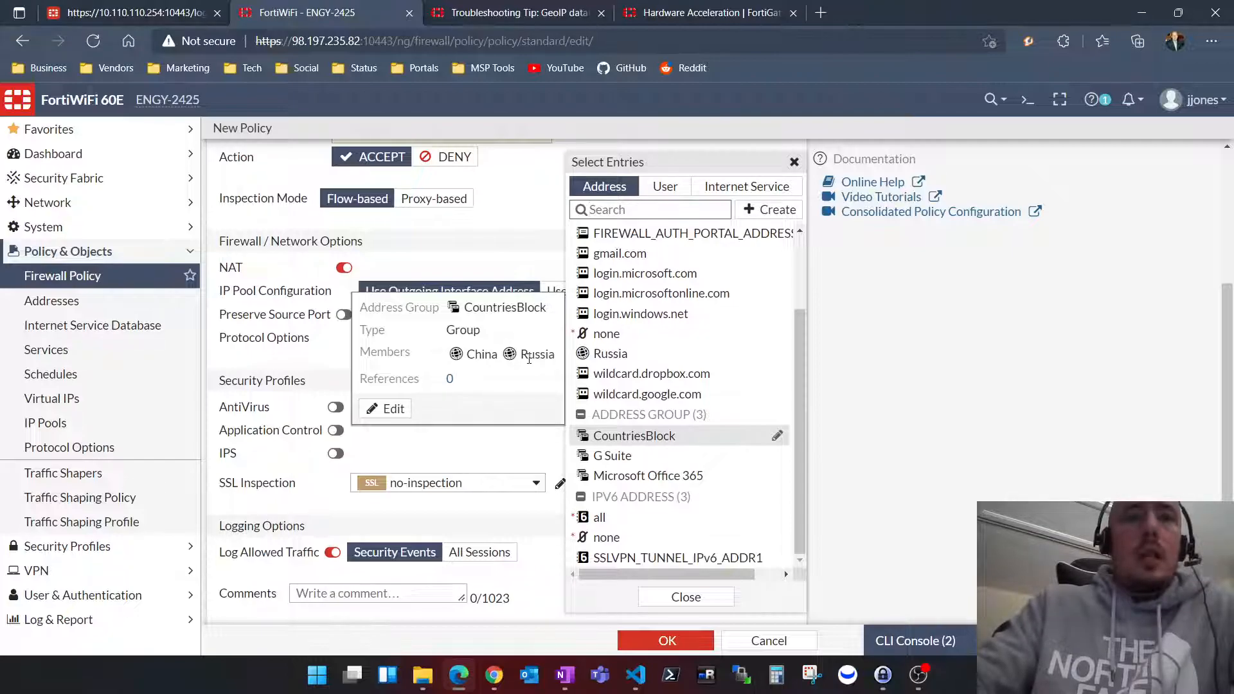
pyautogui.click(675, 443)
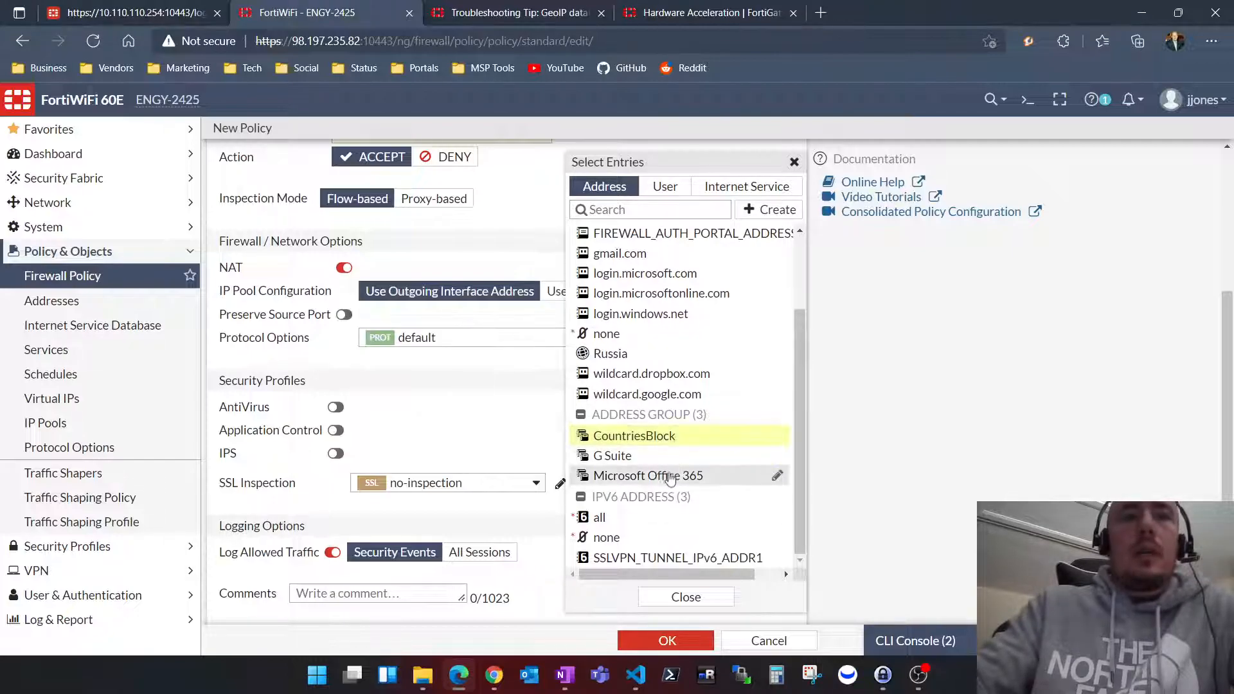
pyautogui.click(716, 599)
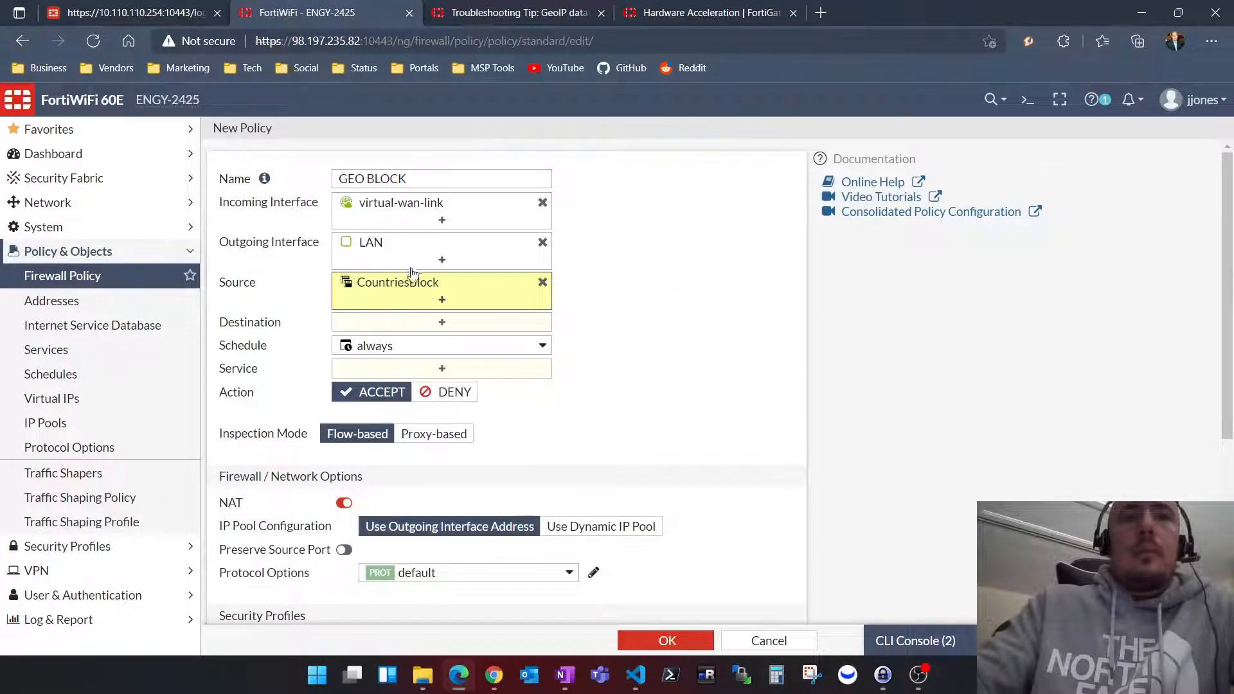
pyautogui.moveTo(414, 289)
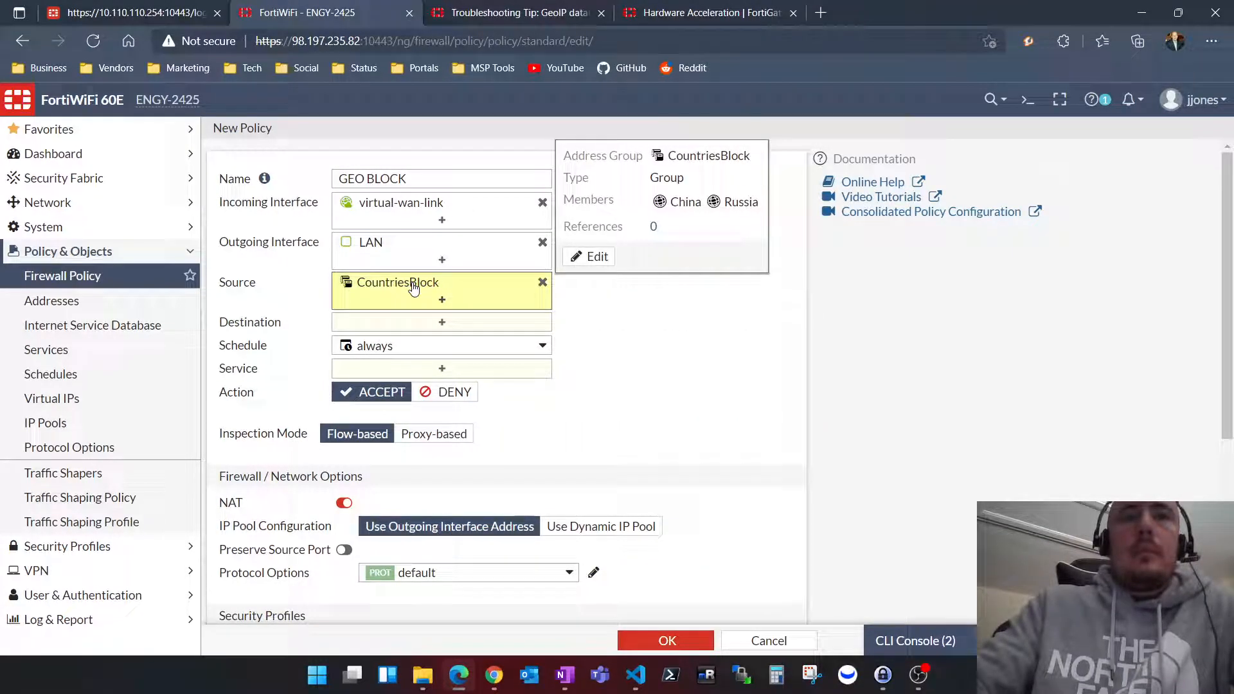
# - Set the GEO BLOCK policy's destination to all
pyautogui.click(442, 323)
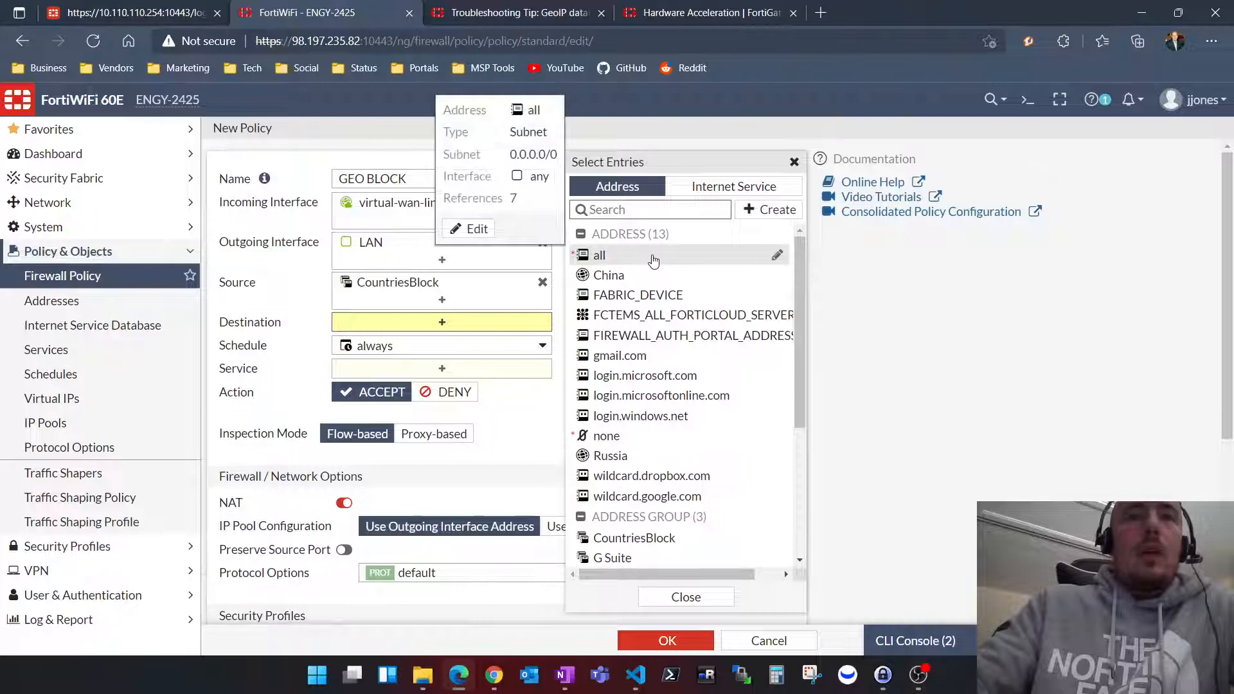
pyautogui.click(656, 257)
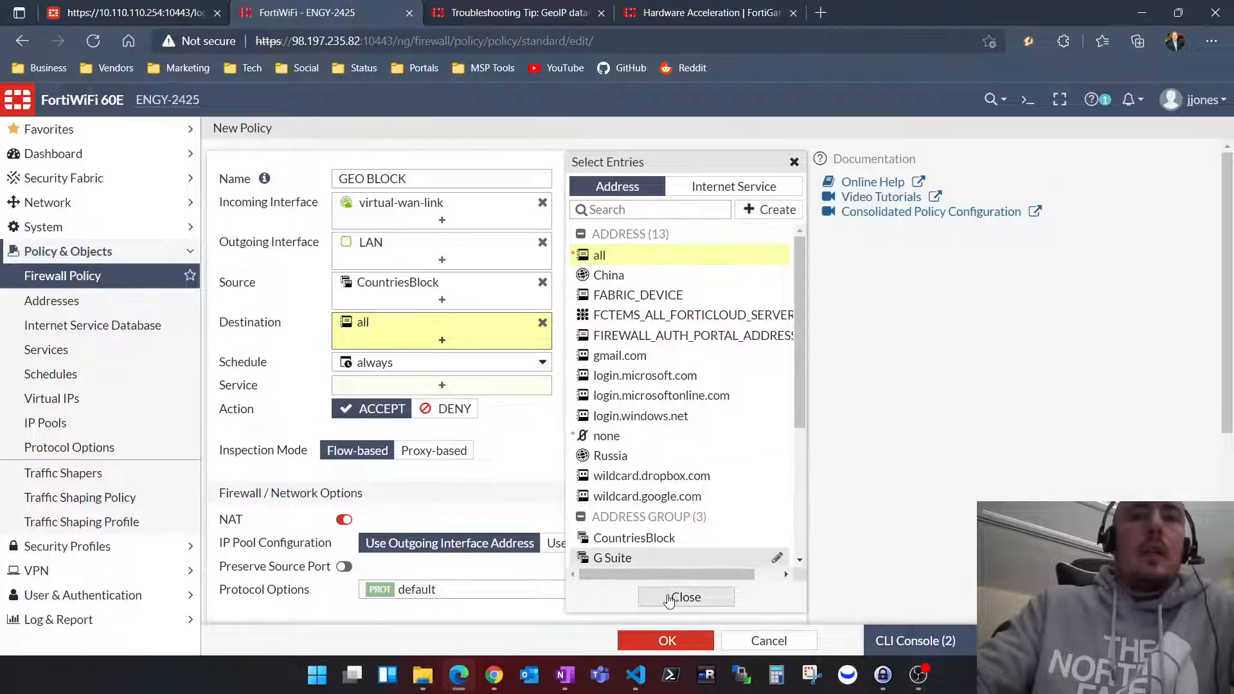
pyautogui.click(676, 597)
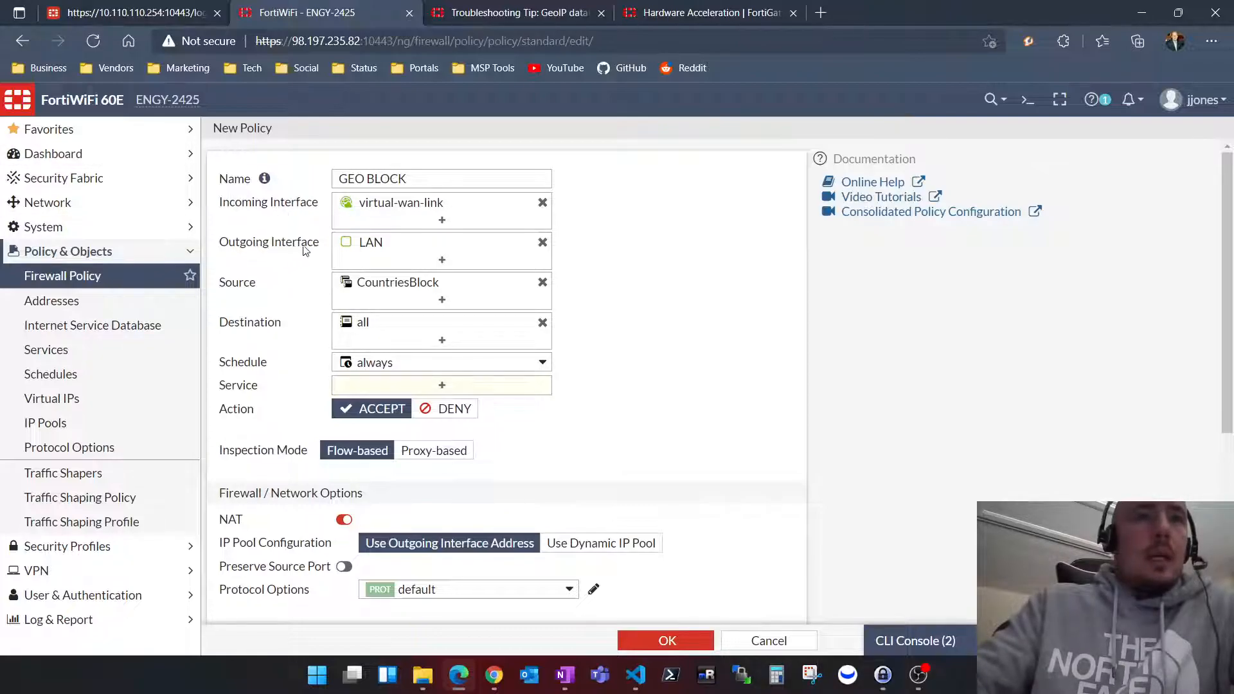
# - Set the GEO BLOCK policy's service to ALL and its action to DENY
pyautogui.moveTo(379, 250)
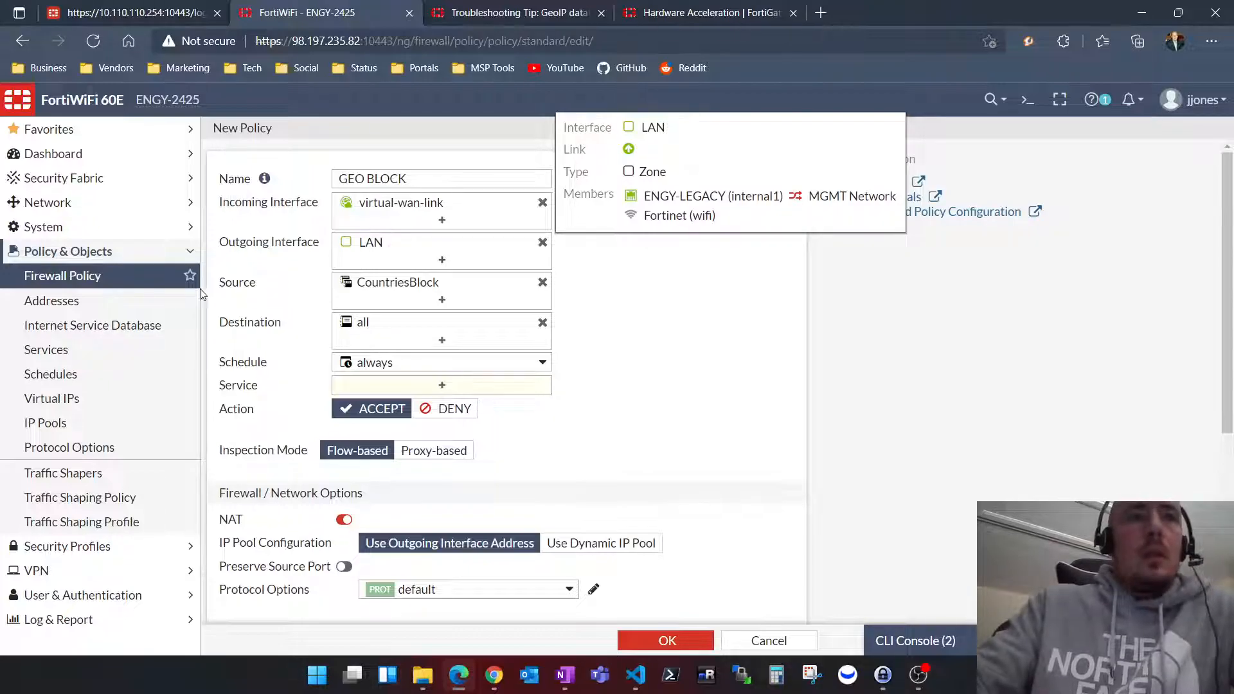
pyautogui.moveTo(425, 292)
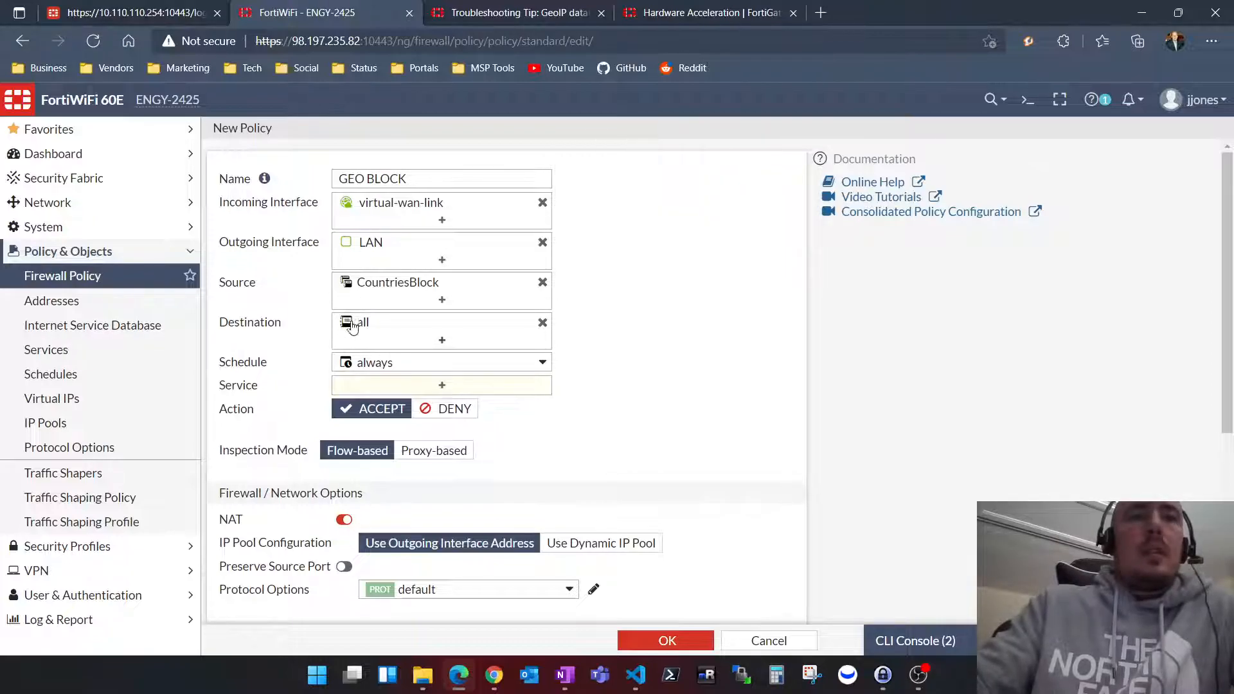
pyautogui.moveTo(360, 326)
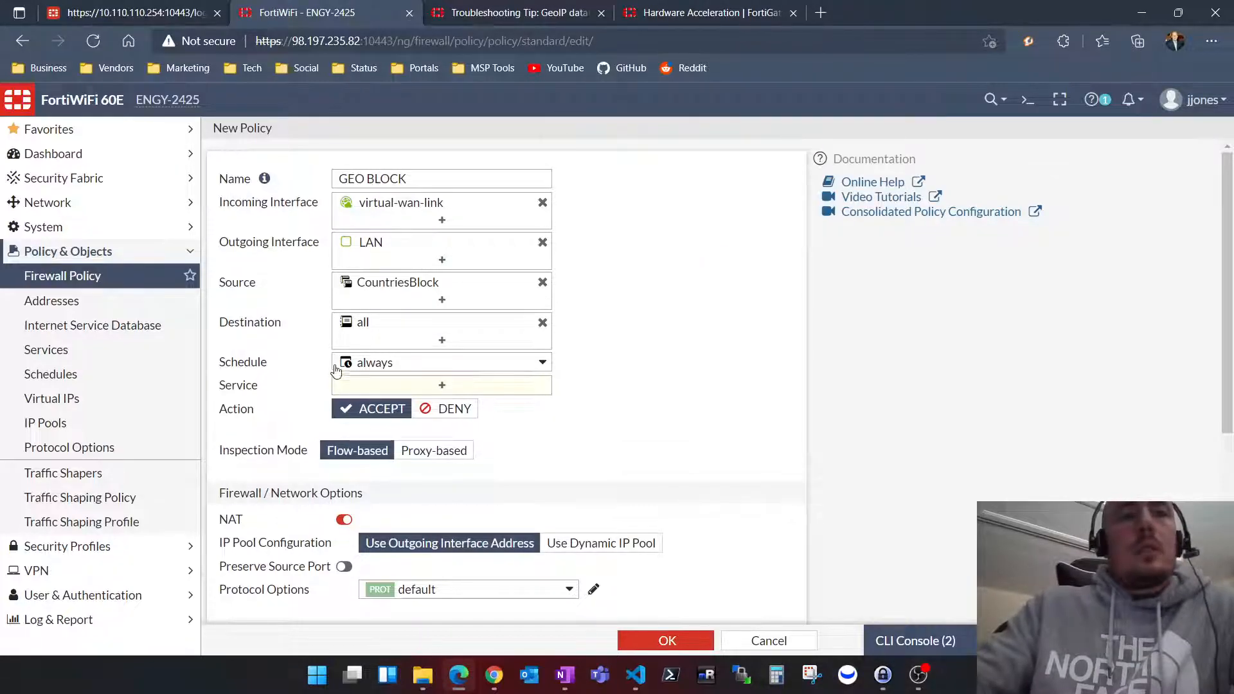
pyautogui.click(443, 387)
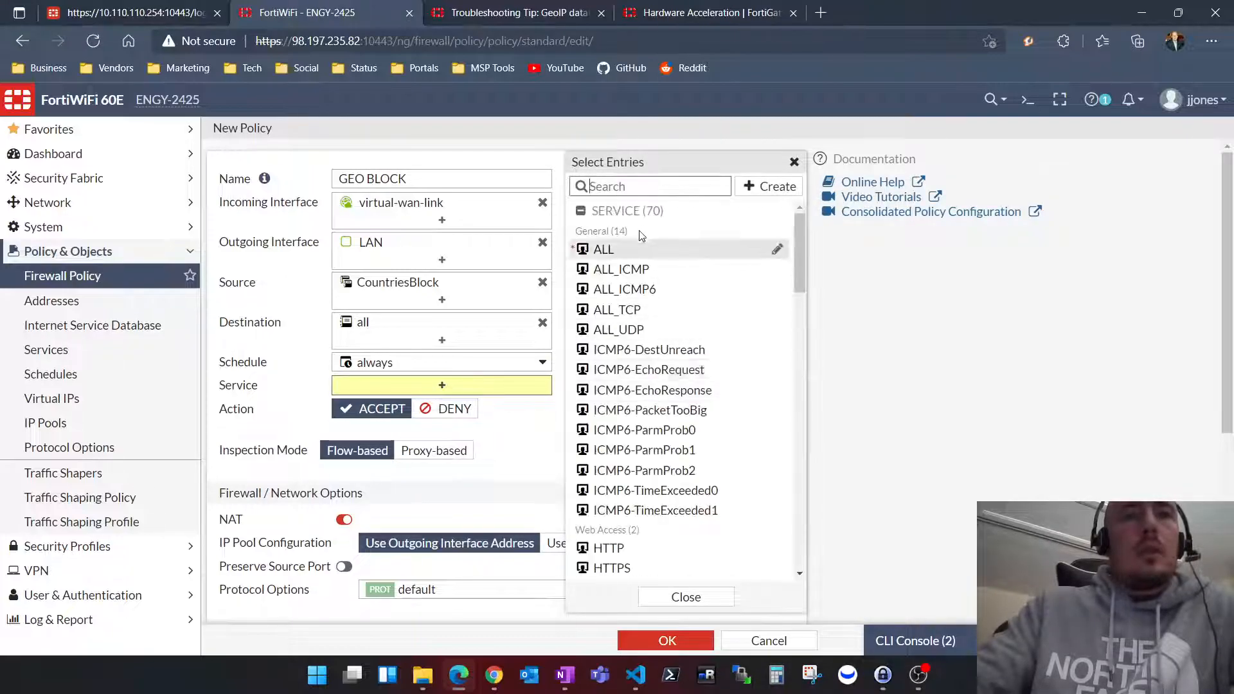
pyautogui.click(636, 252)
pyautogui.click(519, 471)
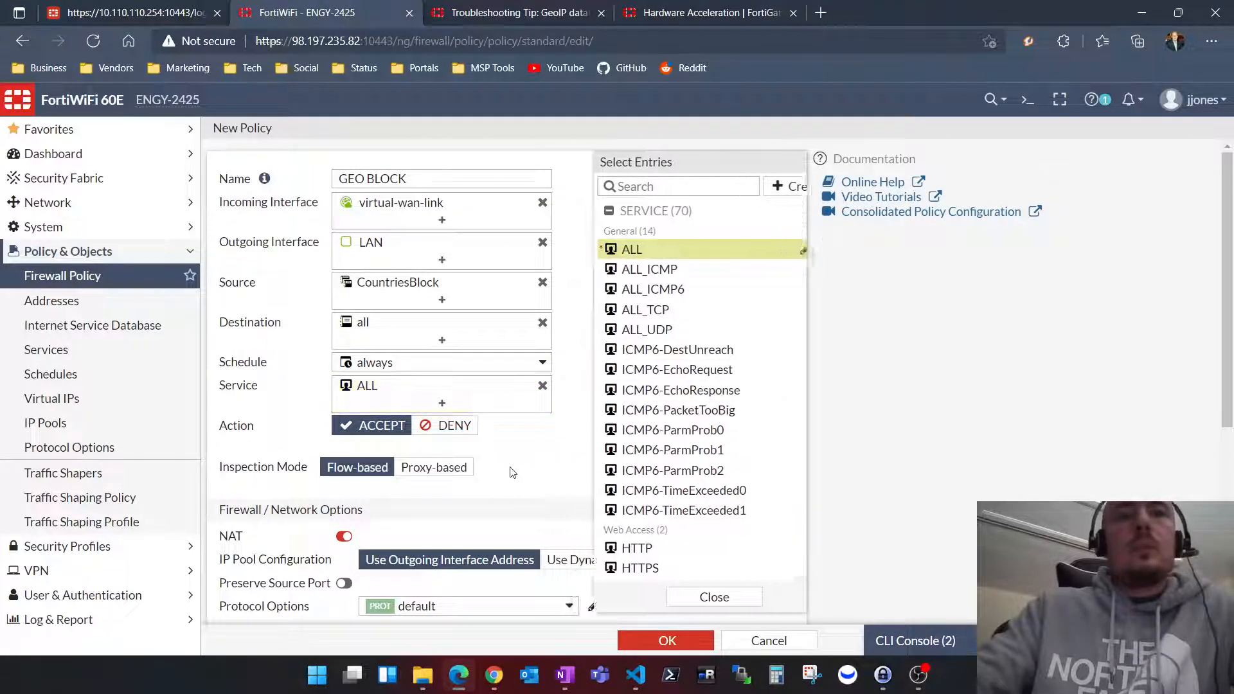
pyautogui.click(448, 428)
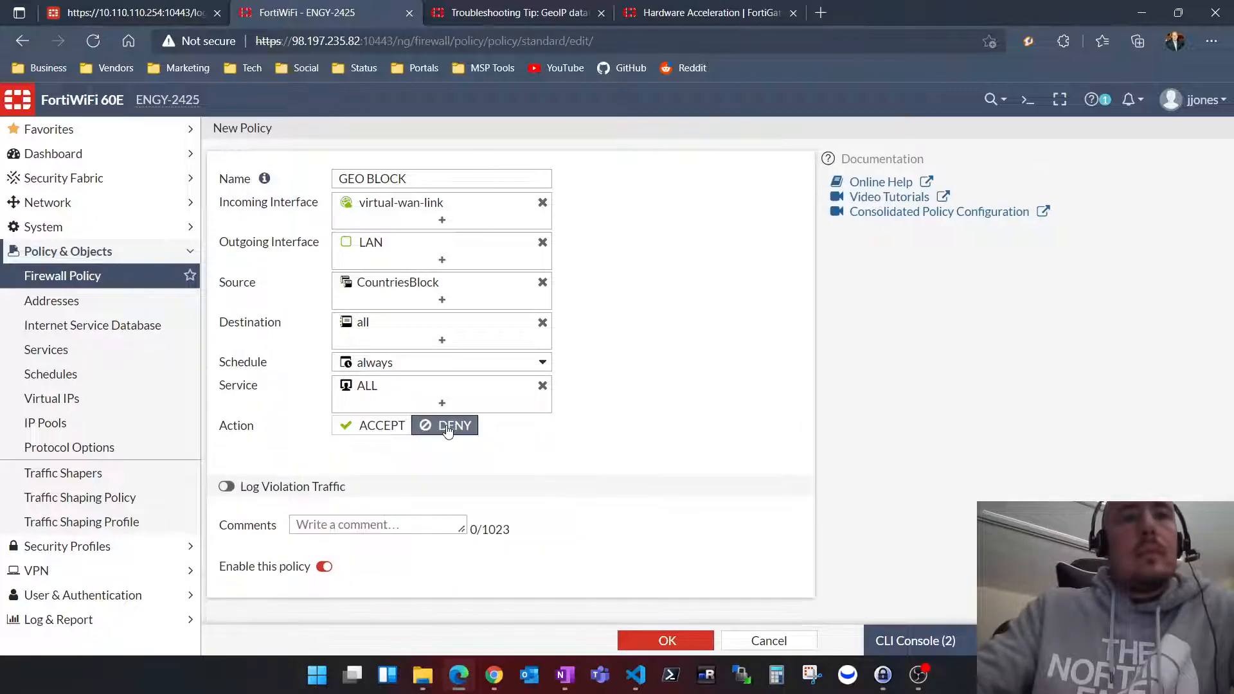
# - Enter GeoBlock as the policy's comment
pyautogui.click(404, 529)
pyautogui.write('Ge')
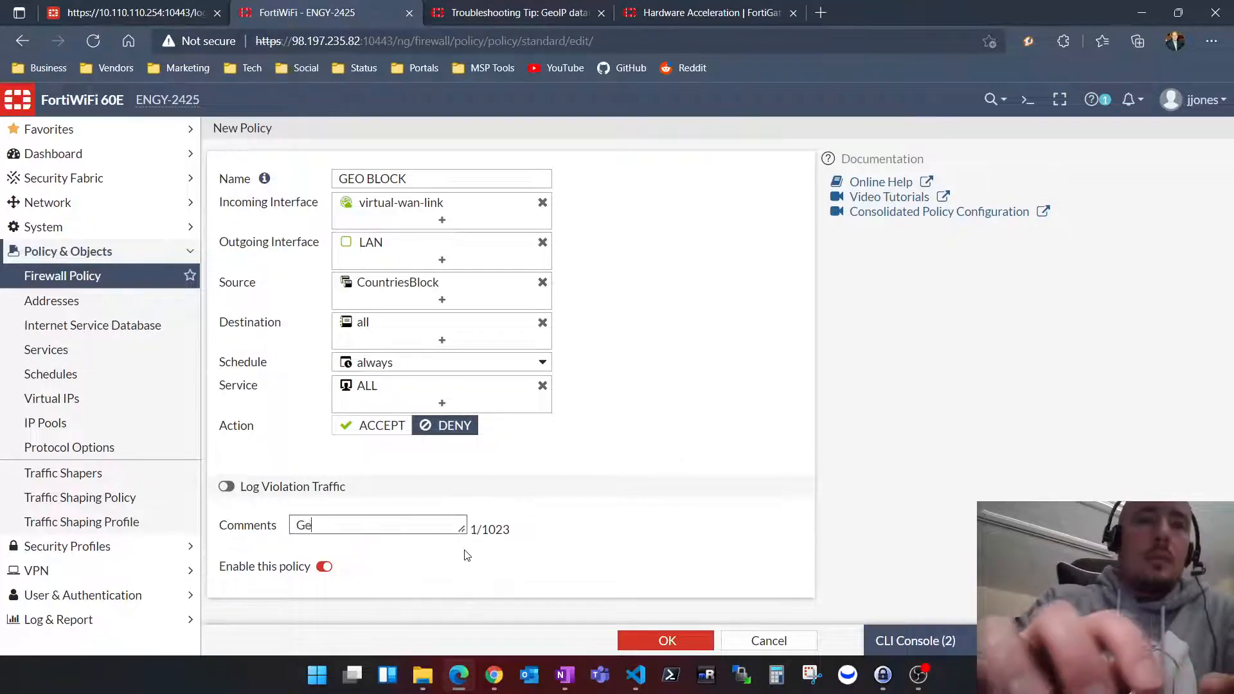
pyautogui.write('oBlock')
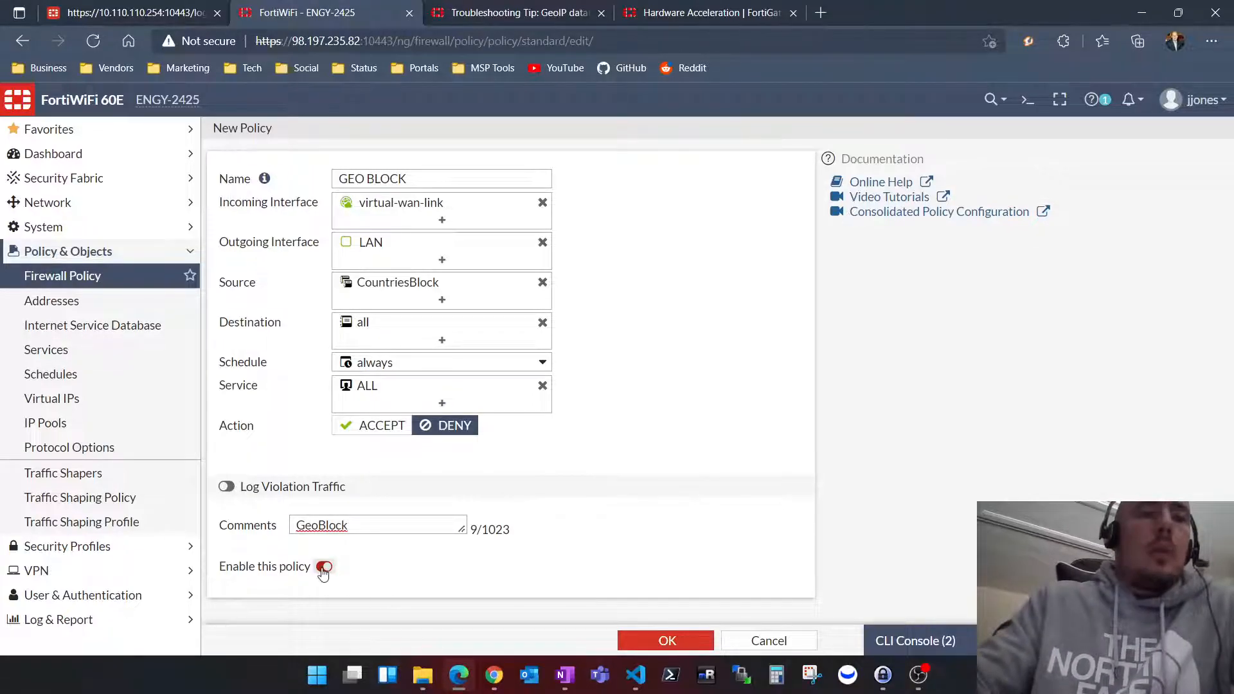
# - Enable logging of violation traffic for the GEO BLOCK policy and save it
pyautogui.click(226, 488)
pyautogui.moveTo(245, 492); pyautogui.dragTo(351, 491)
pyautogui.click(300, 489)
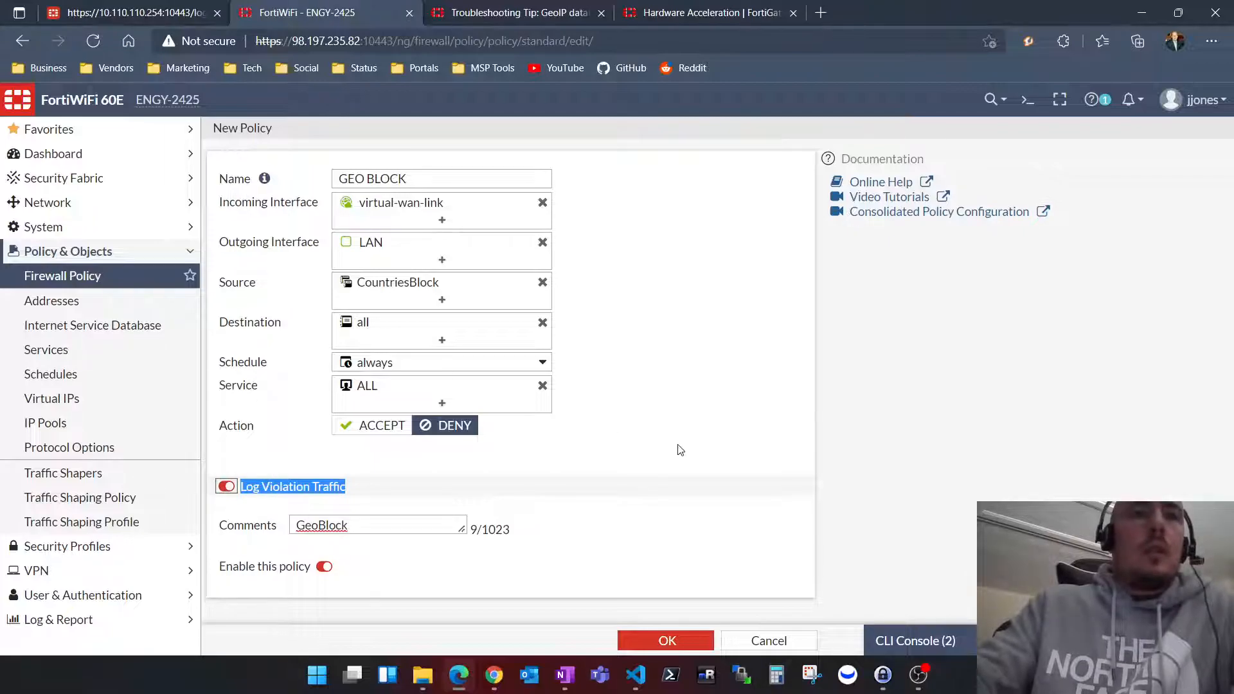
pyautogui.click(668, 643)
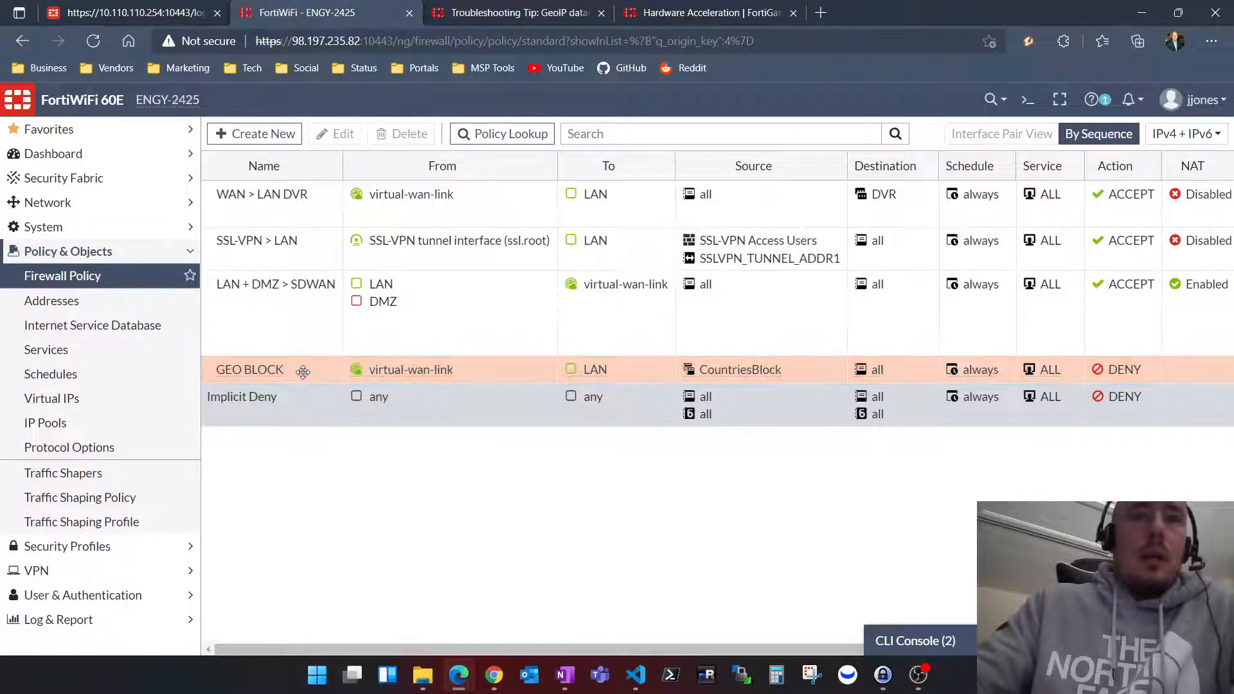
# - Move the GEO BLOCK policy above WAN > LAN DVR in the sequence and check its log setting
pyautogui.moveTo(304, 367); pyautogui.dragTo(304, 197)
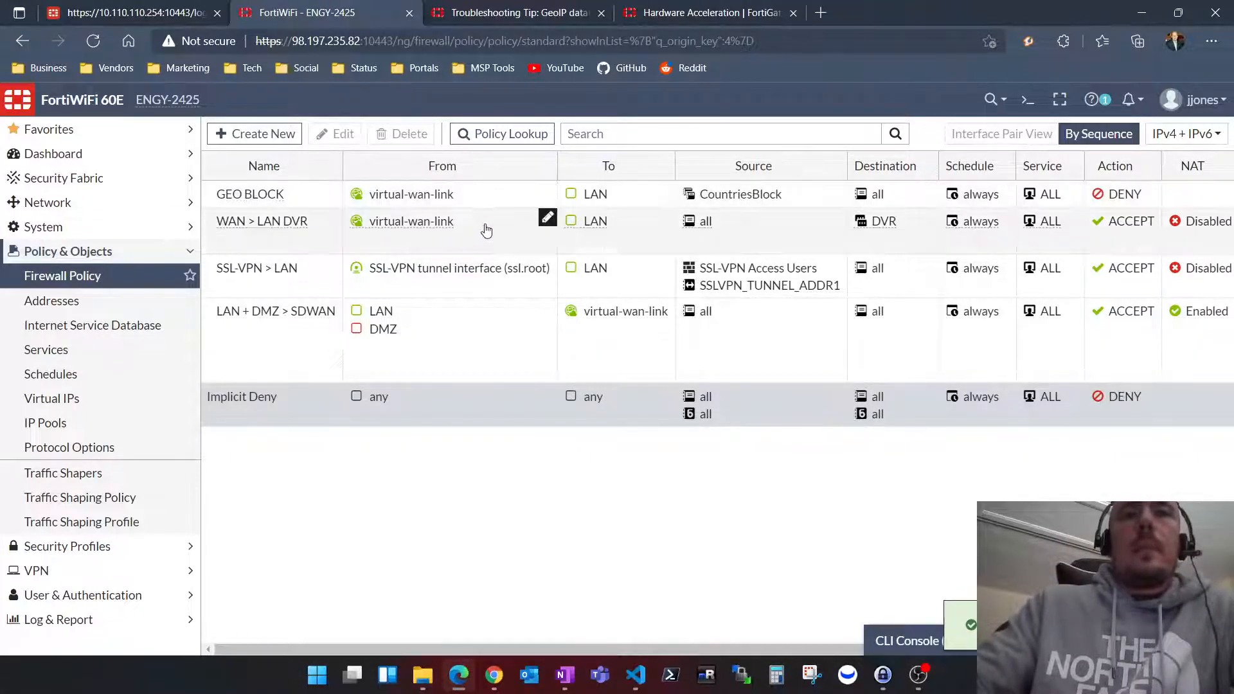
pyautogui.moveTo(726, 650); pyautogui.dragTo(1001, 649)
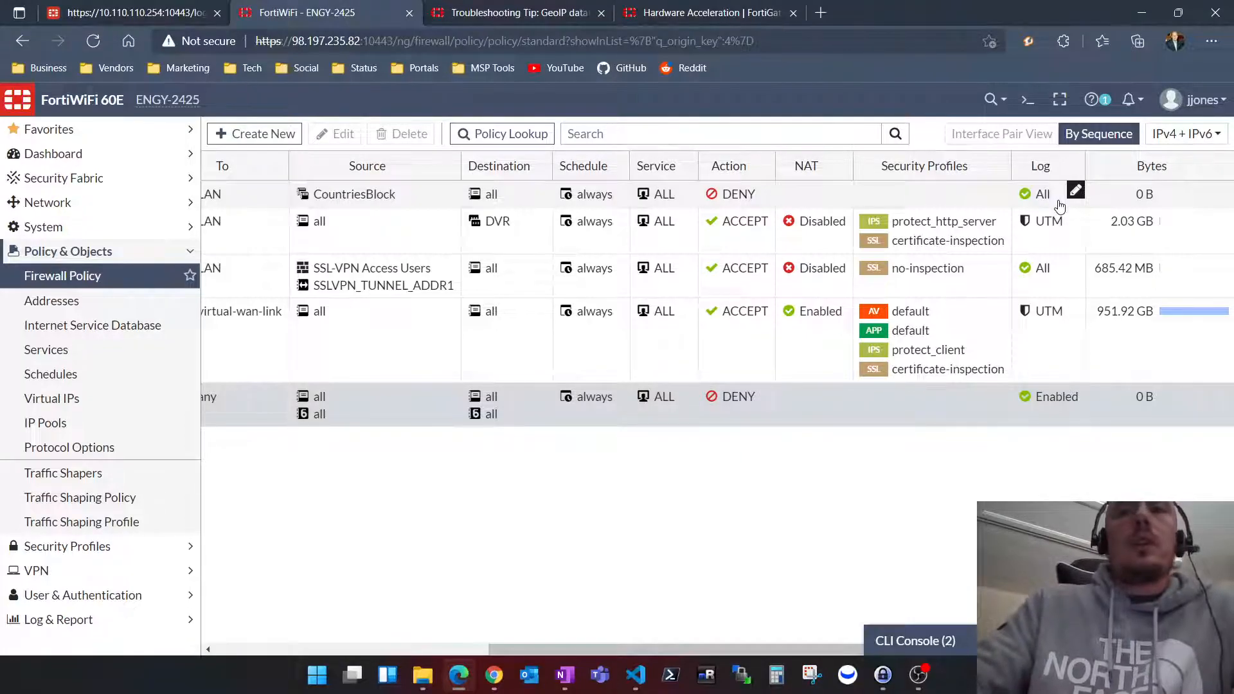
pyautogui.moveTo(815, 648); pyautogui.dragTo(512, 617)
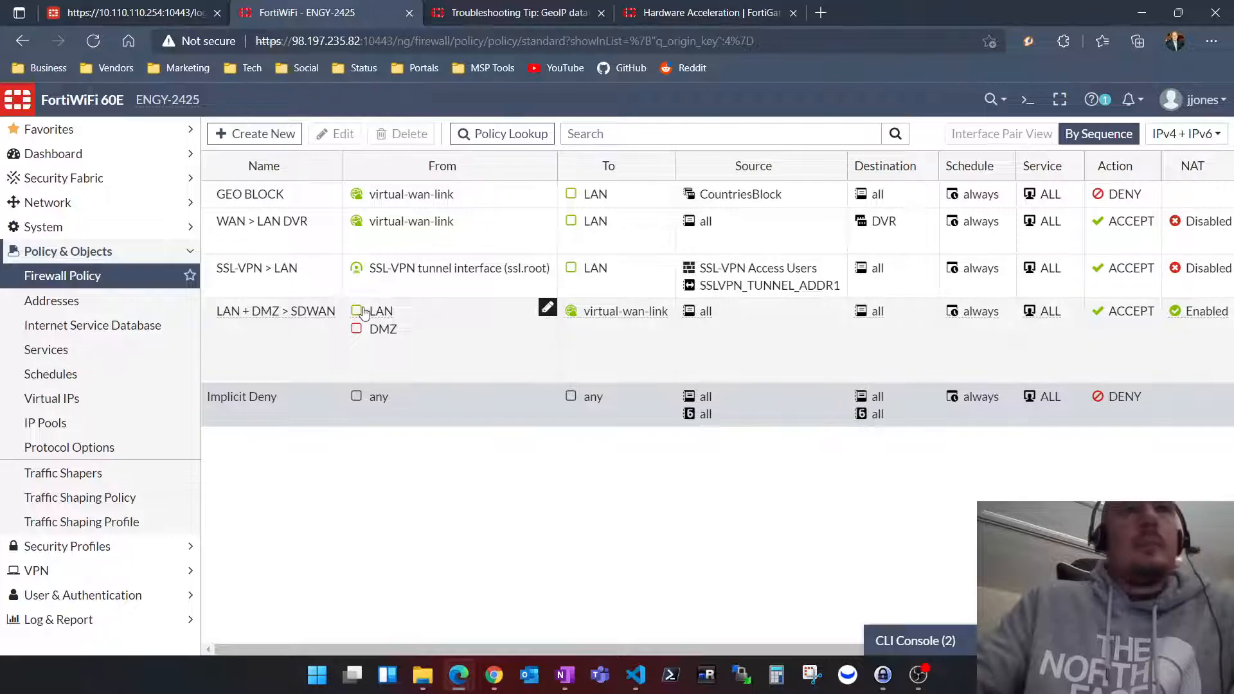
# - Create a reverse clone of the GEO BLOCK policy
pyautogui.click(305, 196)
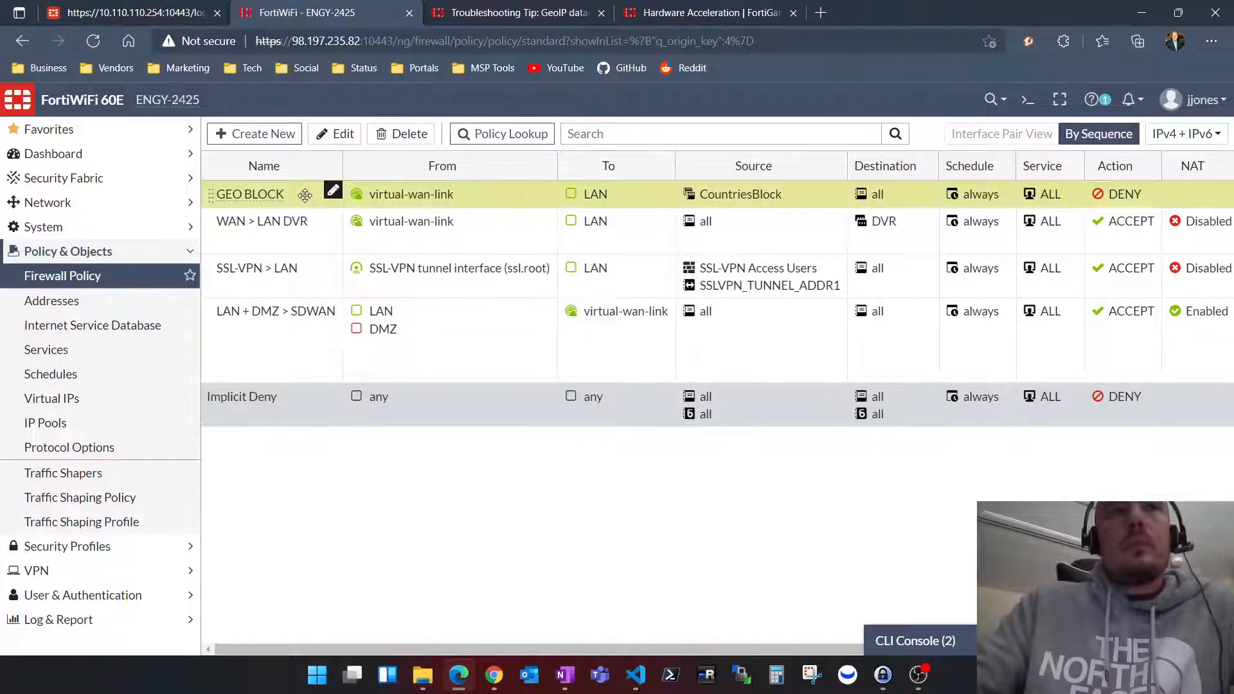
pyautogui.rightClick(304, 196)
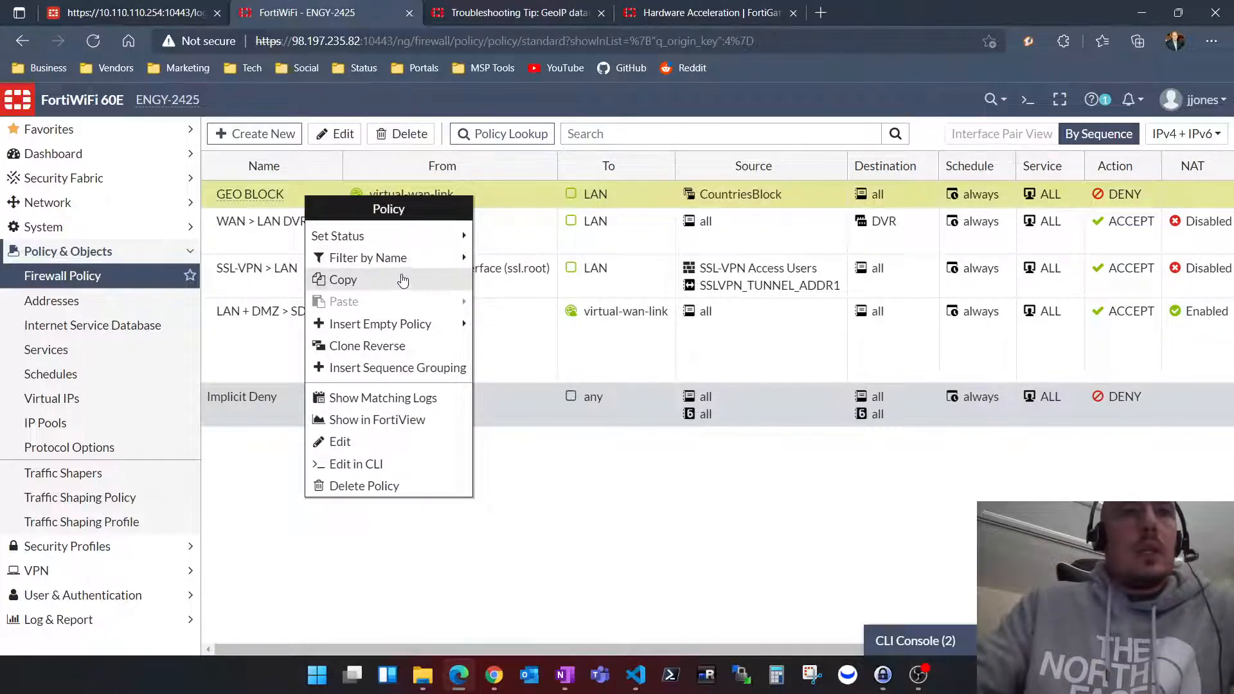
pyautogui.click(413, 351)
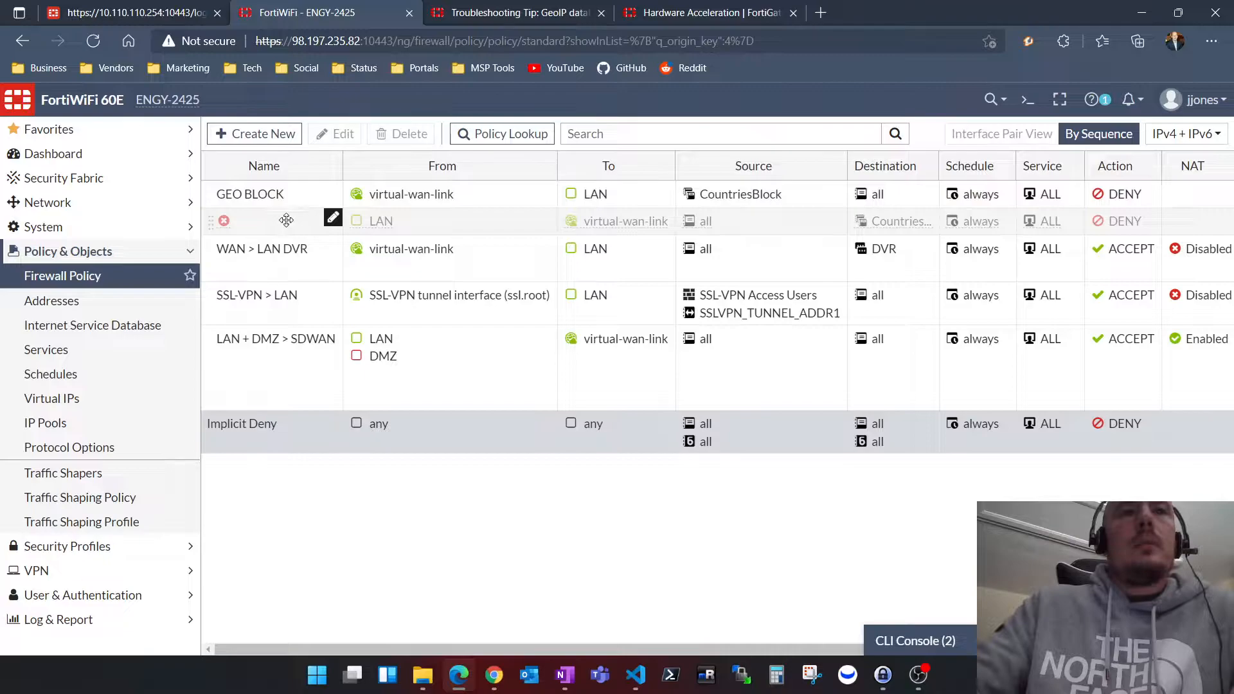
# - Move the unnamed reverse policy directly above the LAN + DMZ > SDWAN policy
pyautogui.moveTo(904, 228)
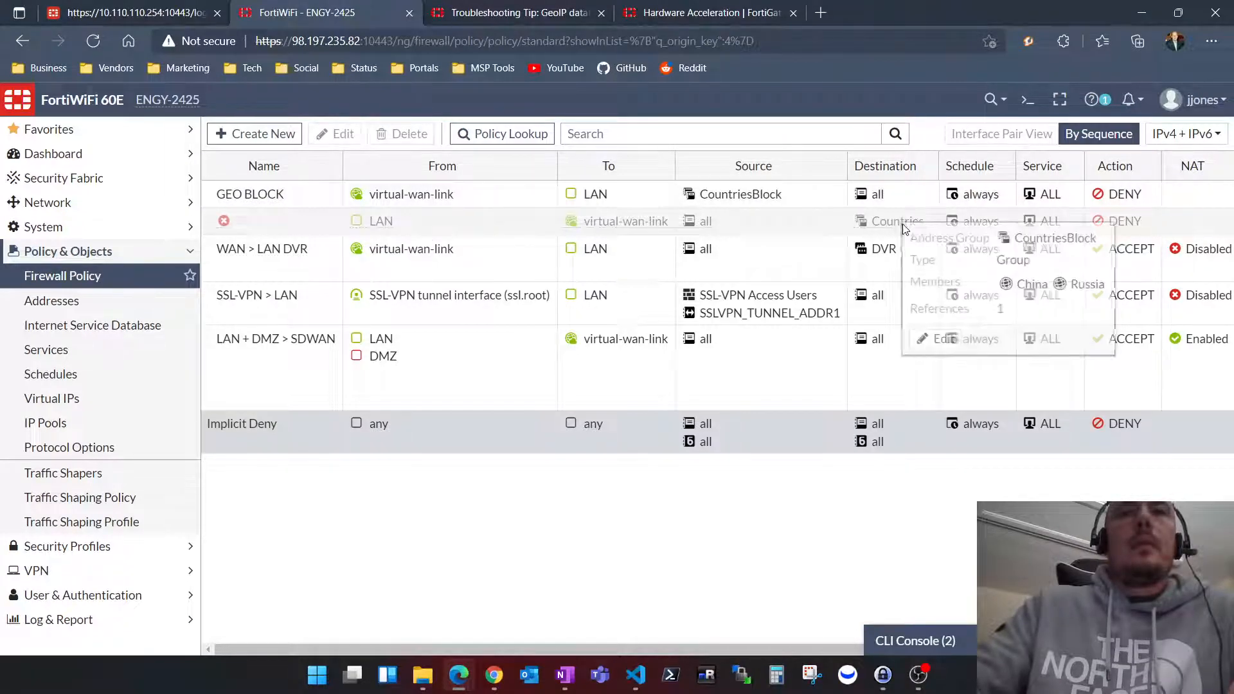
pyautogui.click(225, 225)
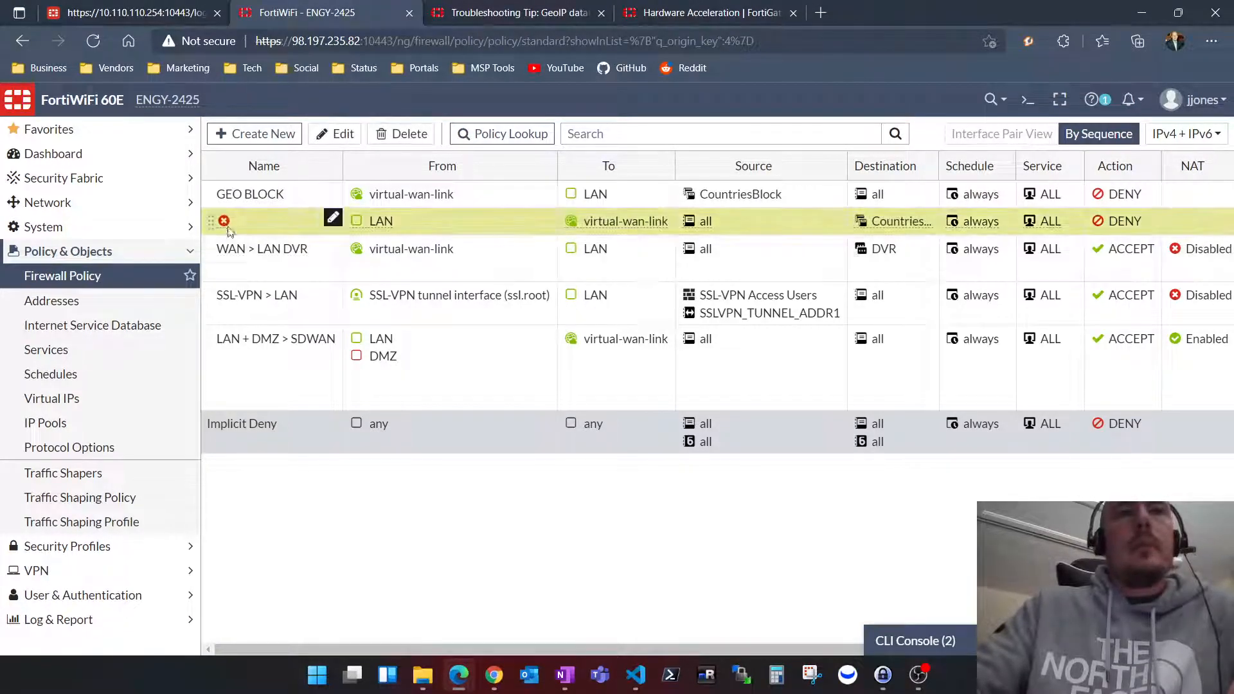
pyautogui.moveTo(267, 227)
pyautogui.mouseDown()
pyautogui.moveTo(290, 239)
pyautogui.moveTo(292, 309)
pyautogui.mouseUp()
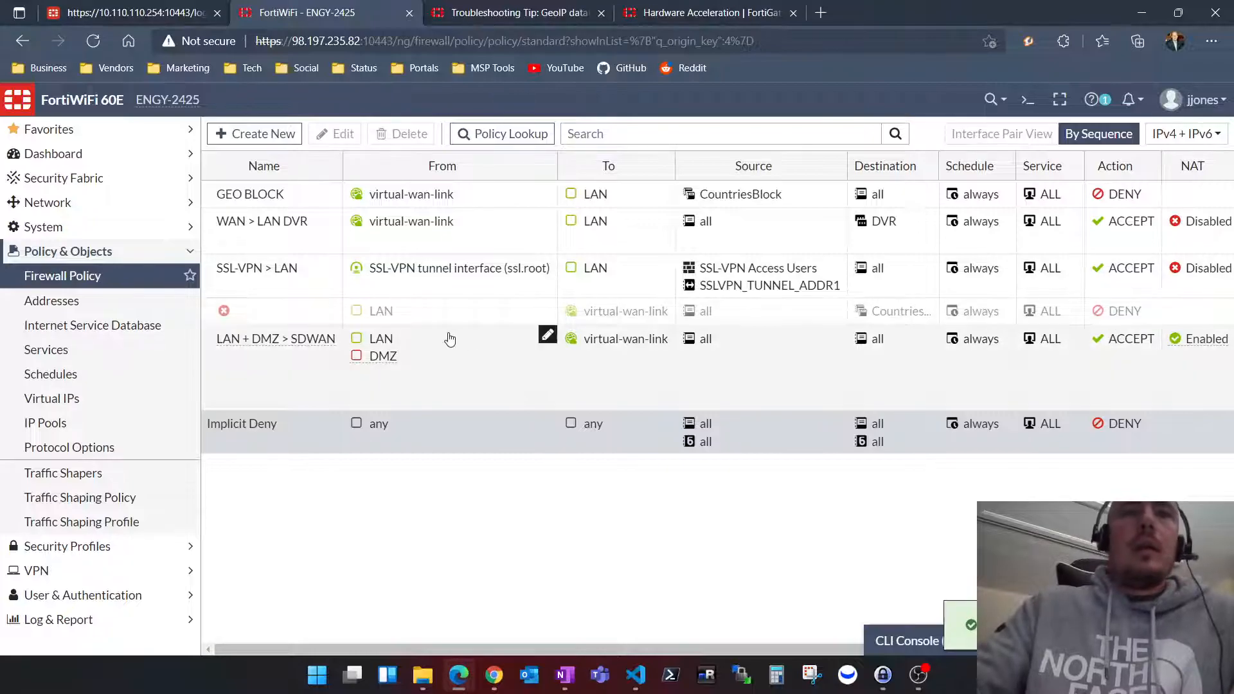
# - Rename the GEO BLOCK policy as GEO BLOCK INGRESS
pyautogui.click(312, 212)
pyautogui.click(320, 211)
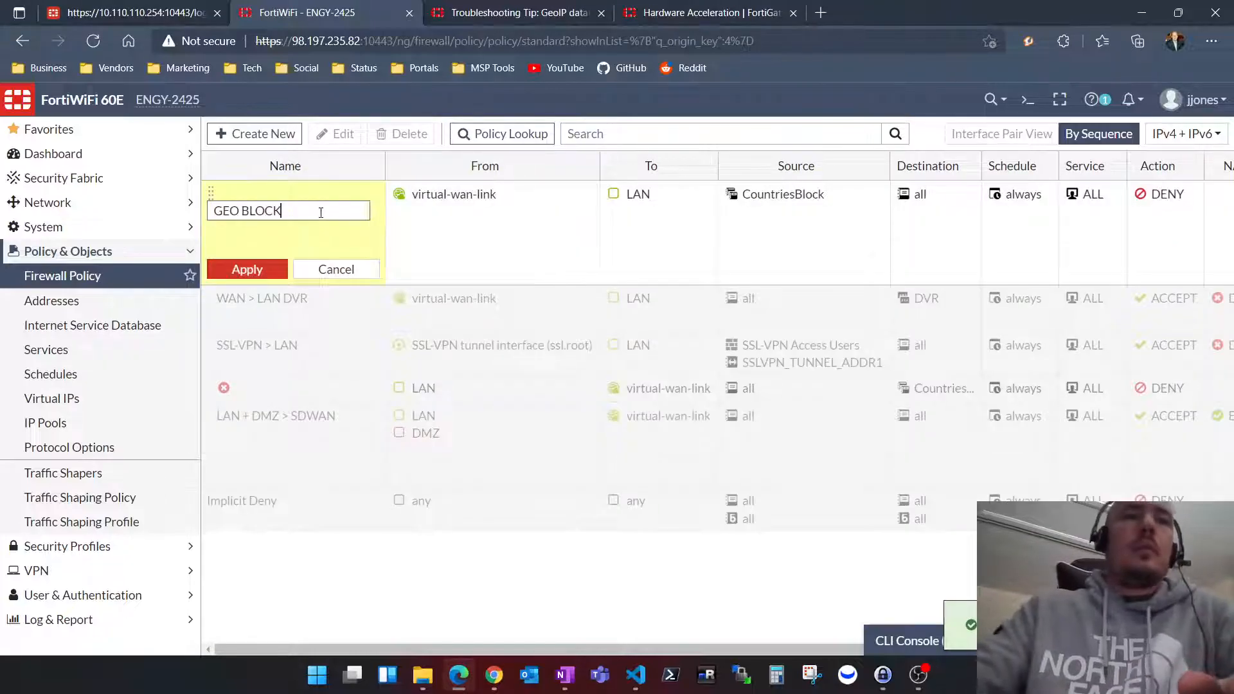
pyautogui.write('INGRESS')
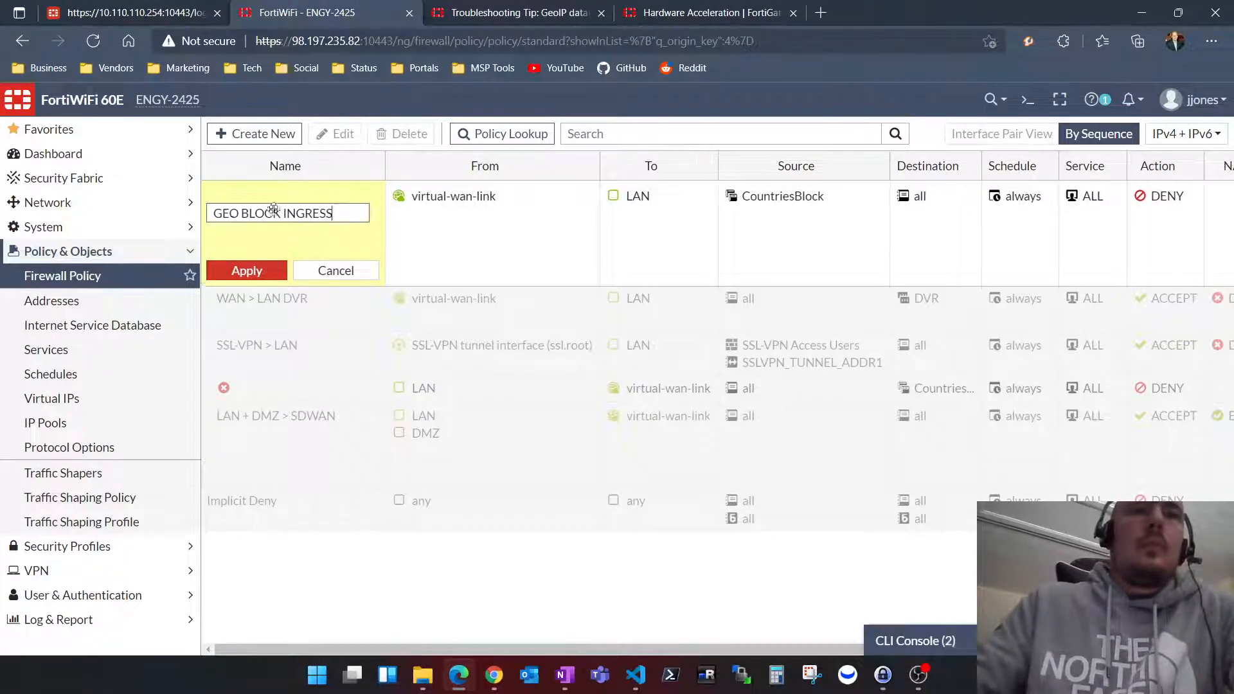
pyautogui.doubleClick(235, 207)
pyautogui.tripleClick(235, 207)
pyautogui.click(247, 269)
# - Open the unnamed LAN to virtual-wan-link deny policy for editing and name it GEO BLOCK EGRESS
pyautogui.click(315, 311)
pyautogui.click(335, 133)
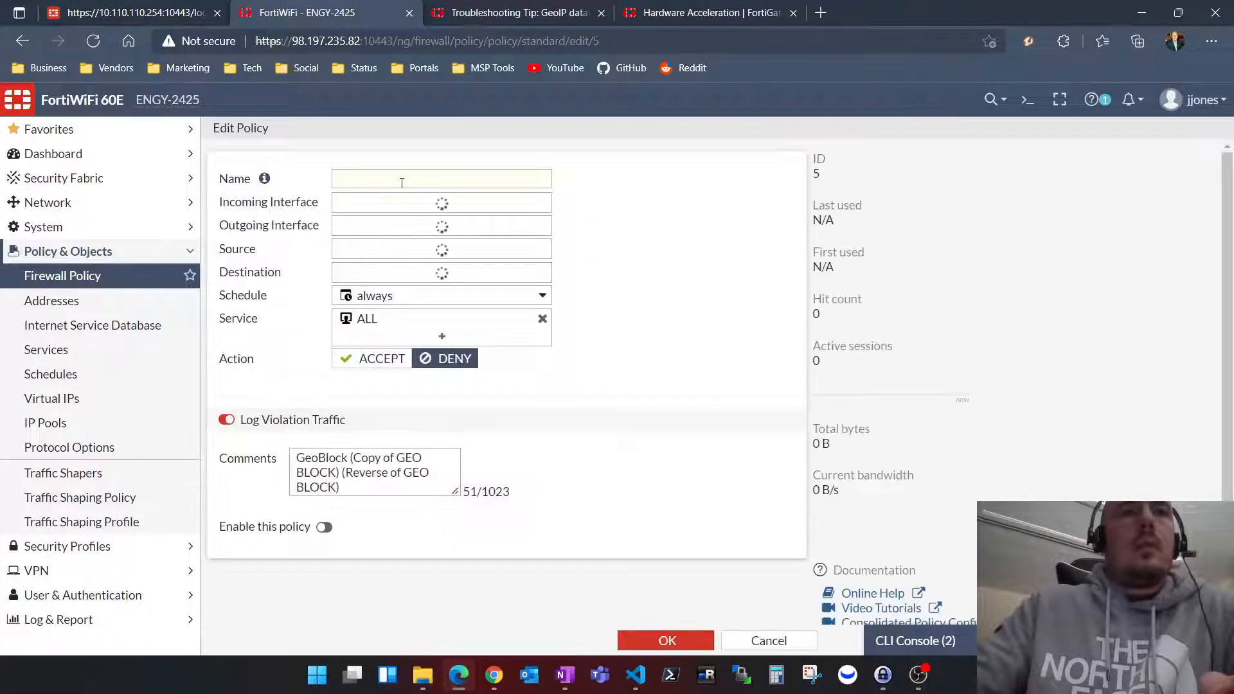
pyautogui.click(402, 180)
pyautogui.moveTo(458, 178); pyautogui.dragTo(409, 179)
pyautogui.write('EGRESS')
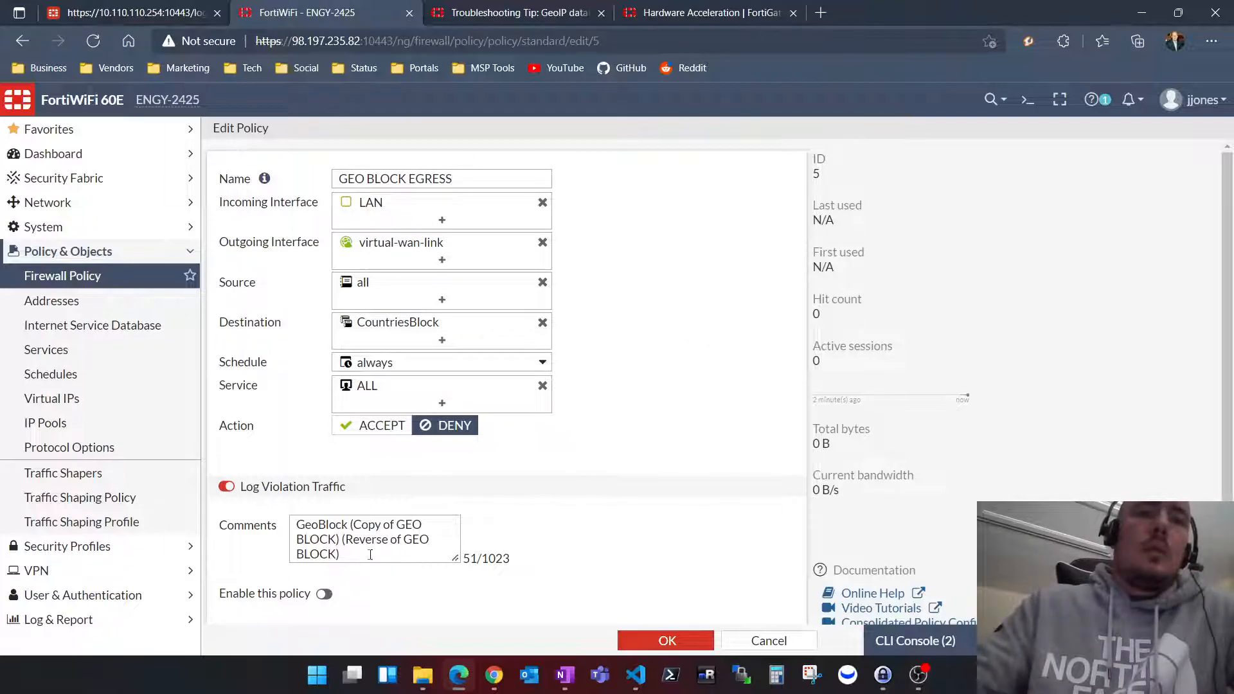
# - Shorten the GEO BLOCK EGRESS policy's comment to GeoBlock by removing the copy and reverse notes
pyautogui.moveTo(372, 554); pyautogui.dragTo(259, 518)
pyautogui.moveTo(364, 556); pyautogui.dragTo(354, 524)
pyautogui.press('BackSpace')
pyautogui.press('BackSpace')
pyautogui.press('BackSpace')
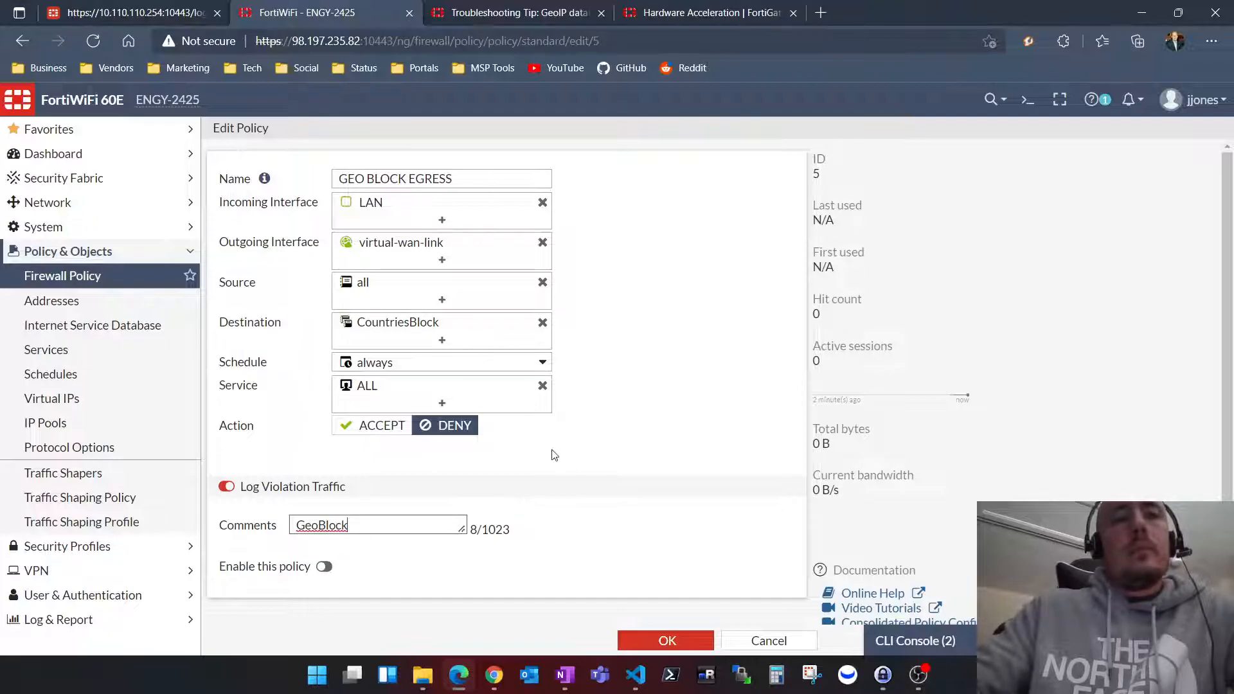
# - Enable the GEO BLOCK EGRESS policy and save it
pyautogui.scroll(-1, 646, 447)
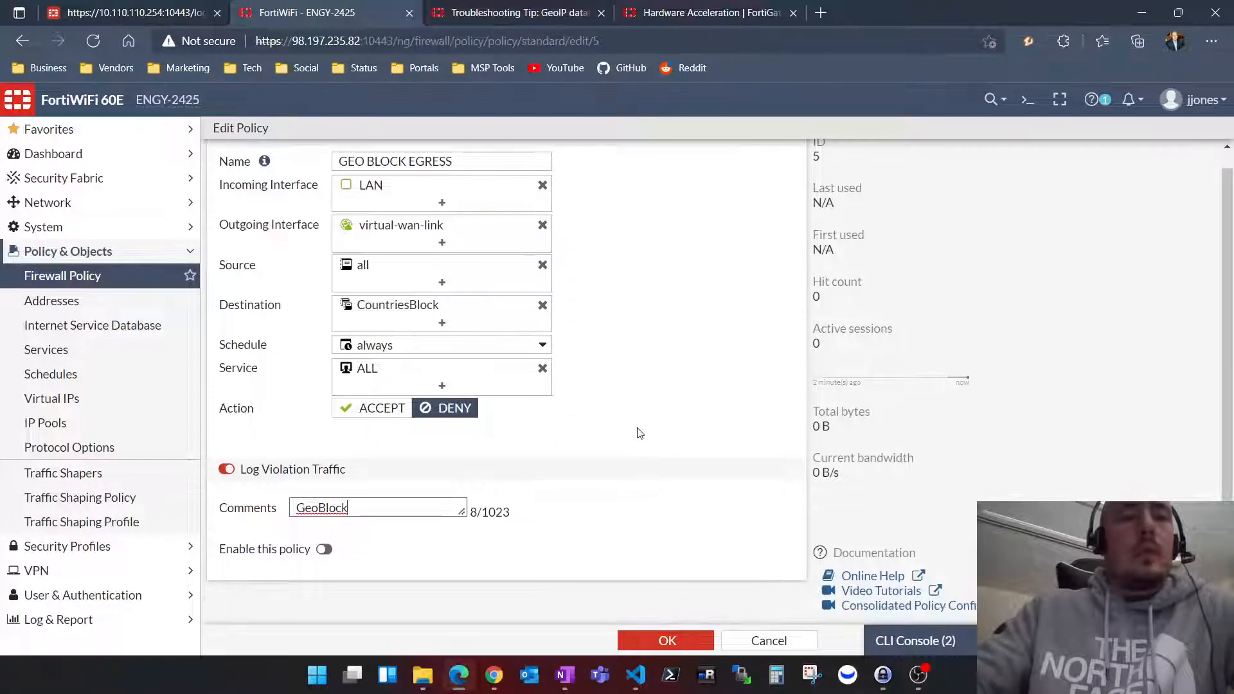
pyautogui.click(326, 551)
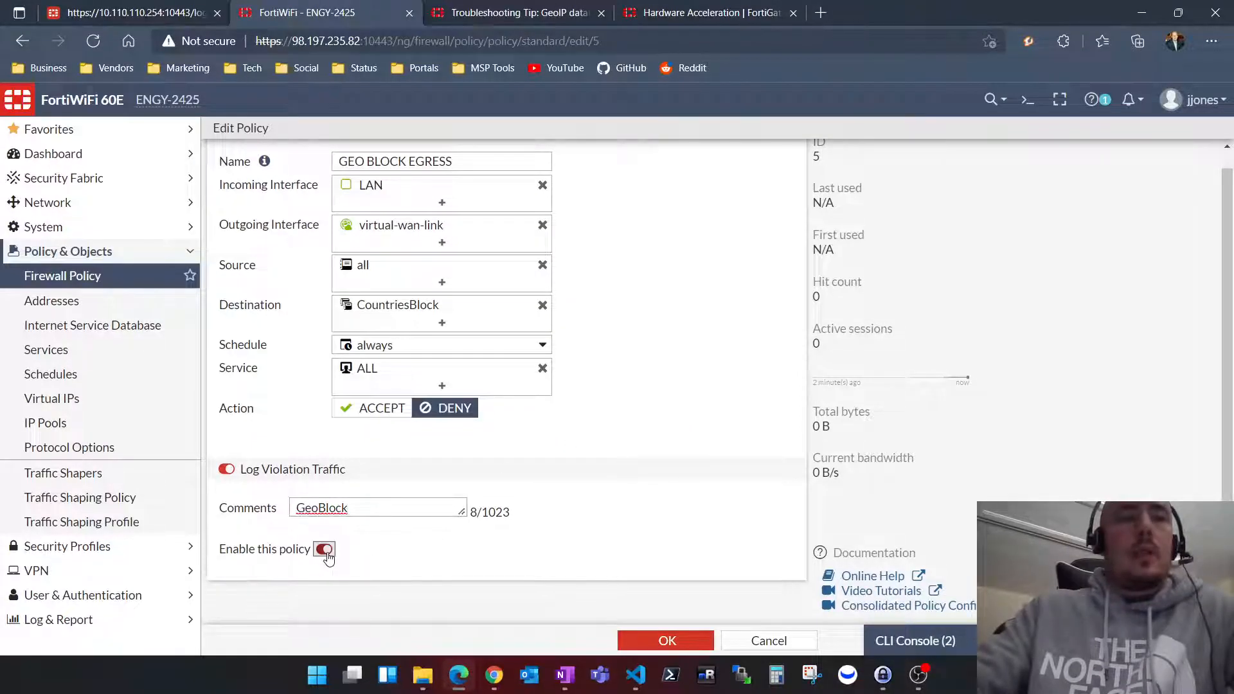
pyautogui.click(666, 640)
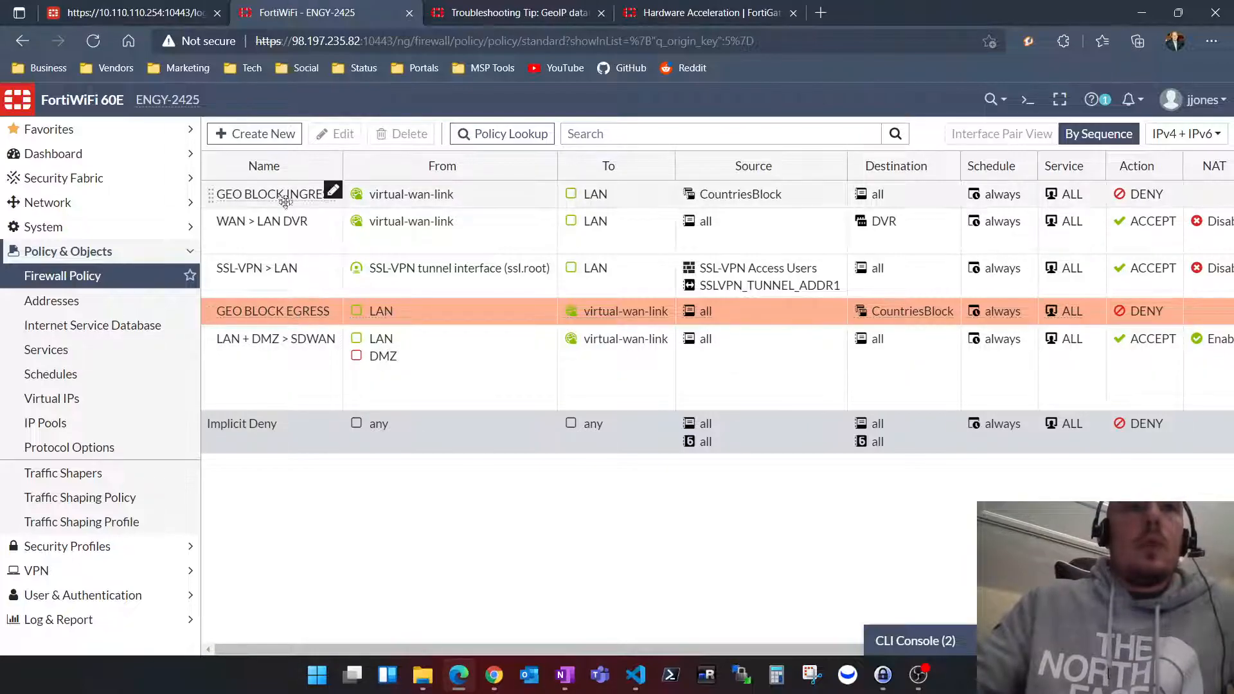
# - Review the ingress and egress geo-block policies' destination group members, logging and traffic bytes in the policy list
pyautogui.moveTo(479, 650)
pyautogui.mouseDown()
pyautogui.moveTo(686, 665)
pyautogui.moveTo(837, 657)
pyautogui.mouseUp()
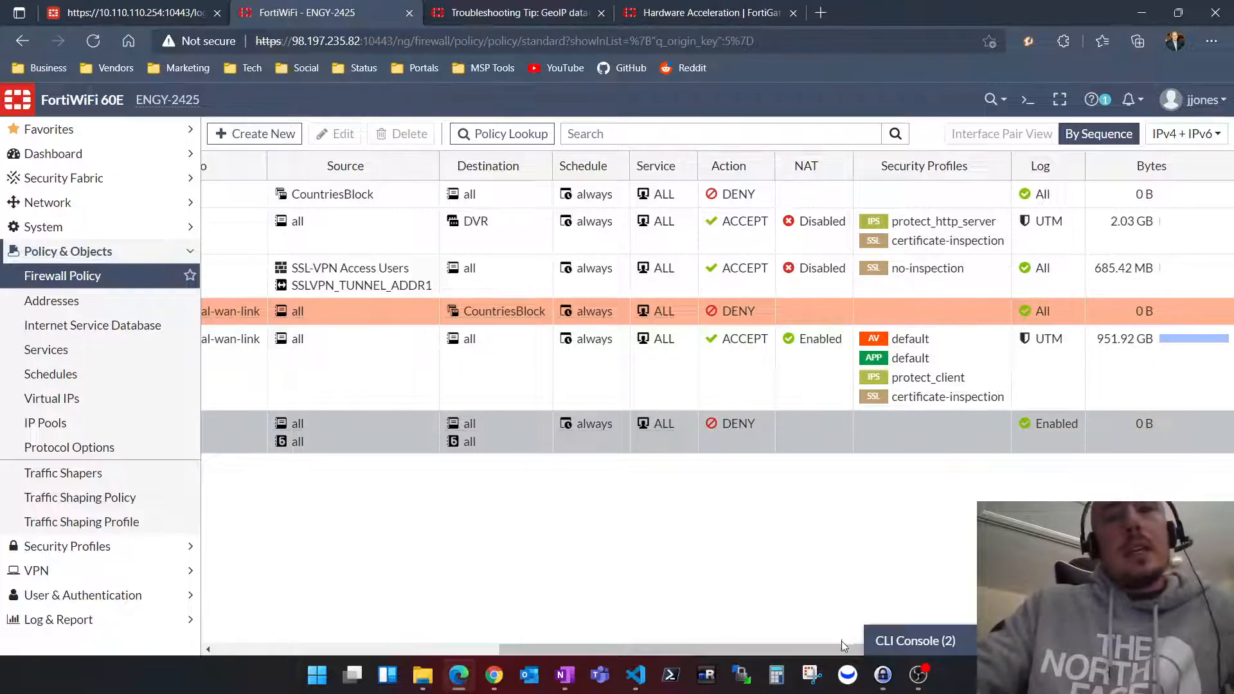
pyautogui.moveTo(838, 650); pyautogui.dragTo(518, 636)
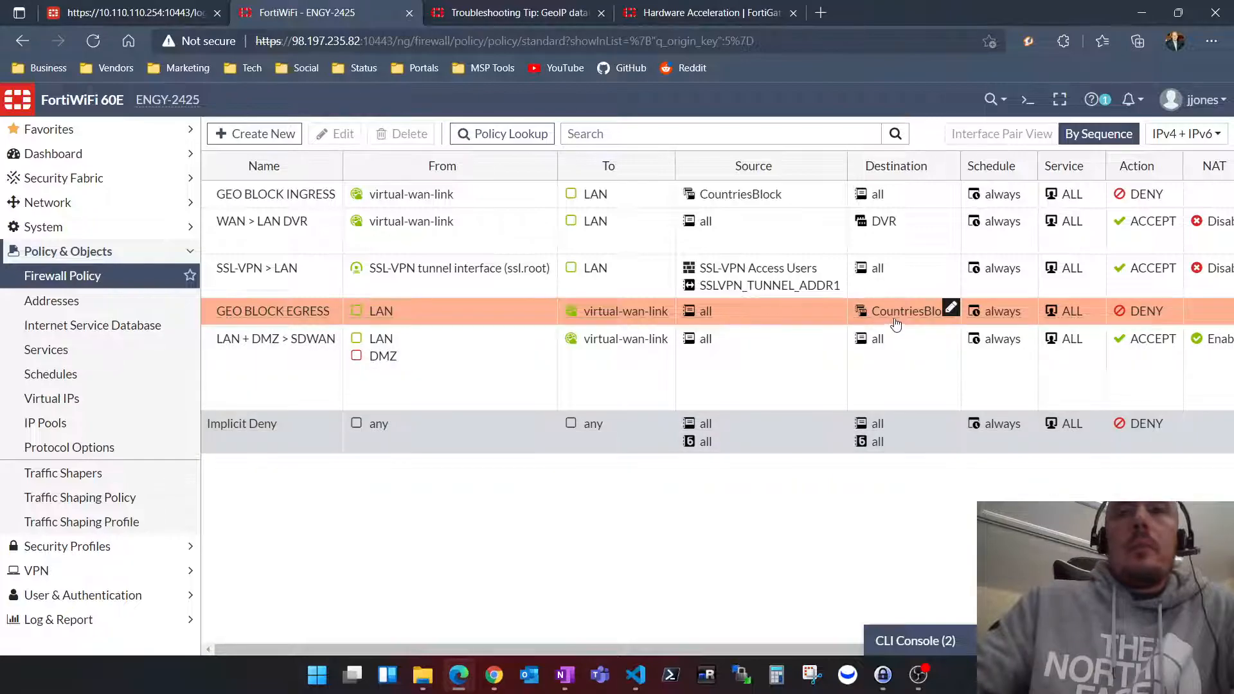
pyautogui.moveTo(903, 318)
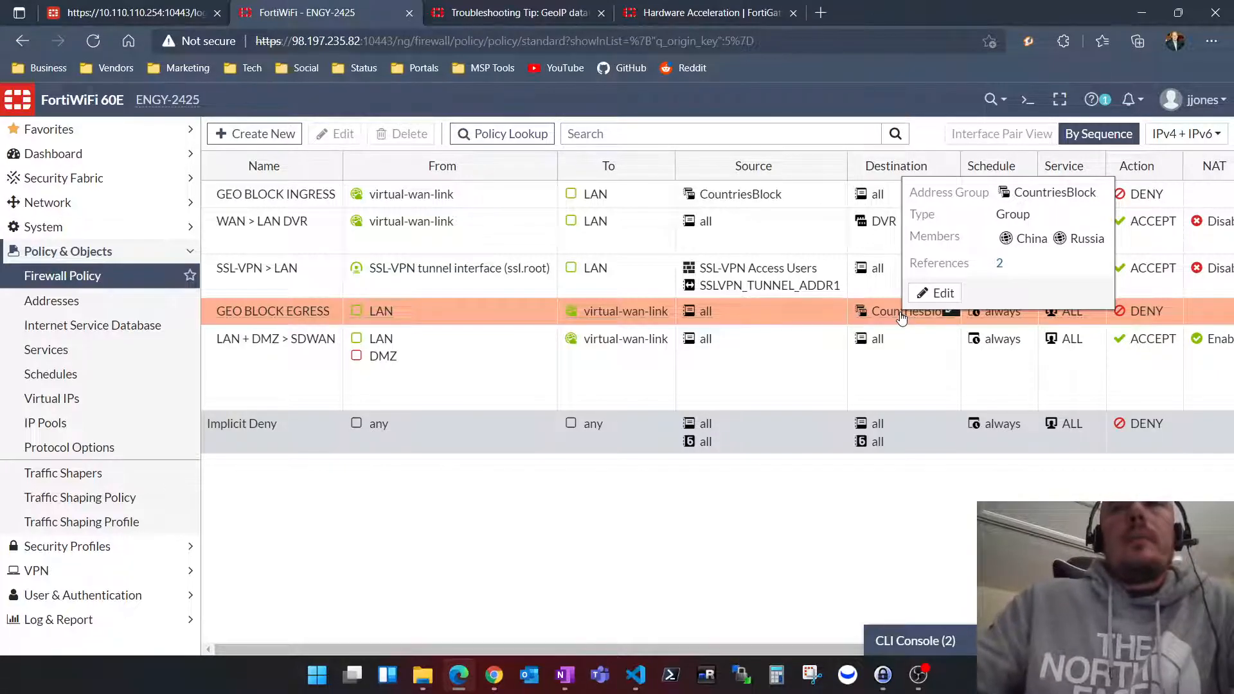
pyautogui.moveTo(828, 651); pyautogui.dragTo(1119, 646)
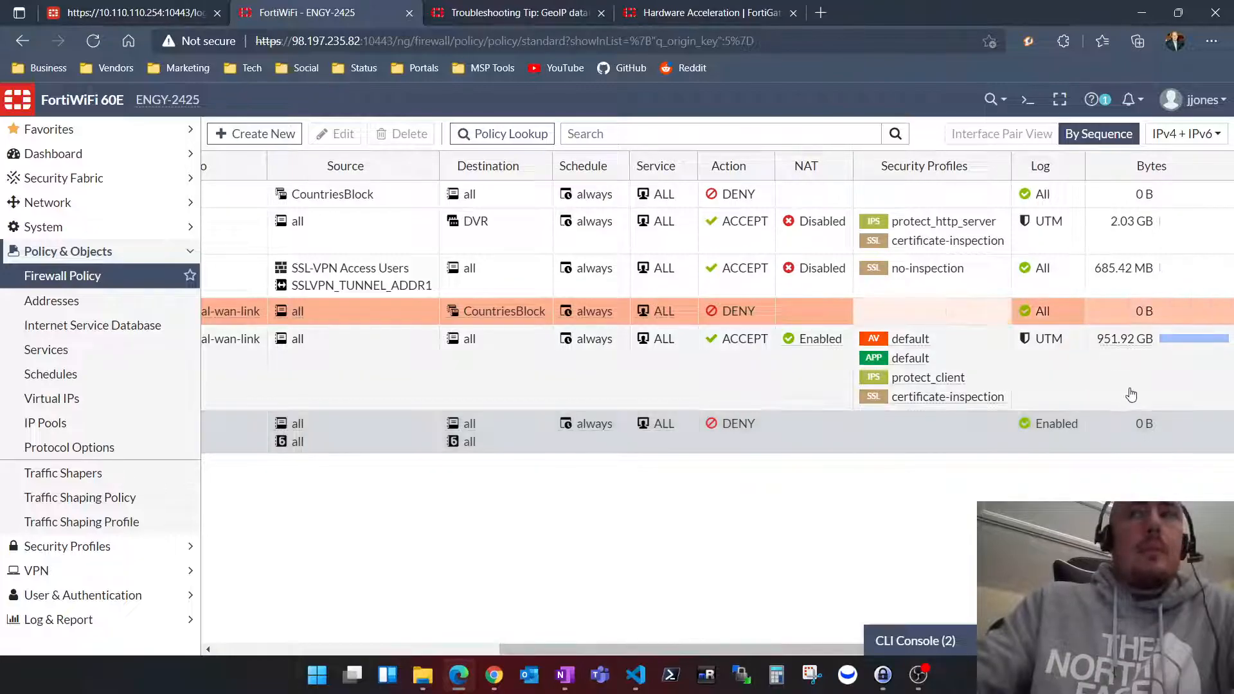